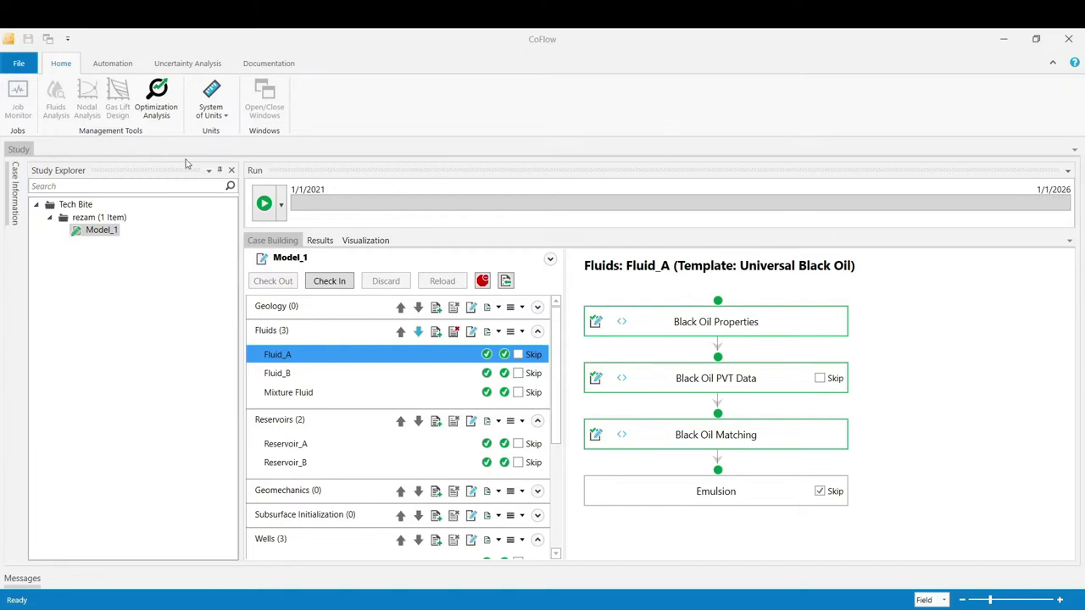
Step: Create a new case in the Tech Bite study and name it Nodal Analysis
{"action": "left_click", "coordinate": [78, 206]}
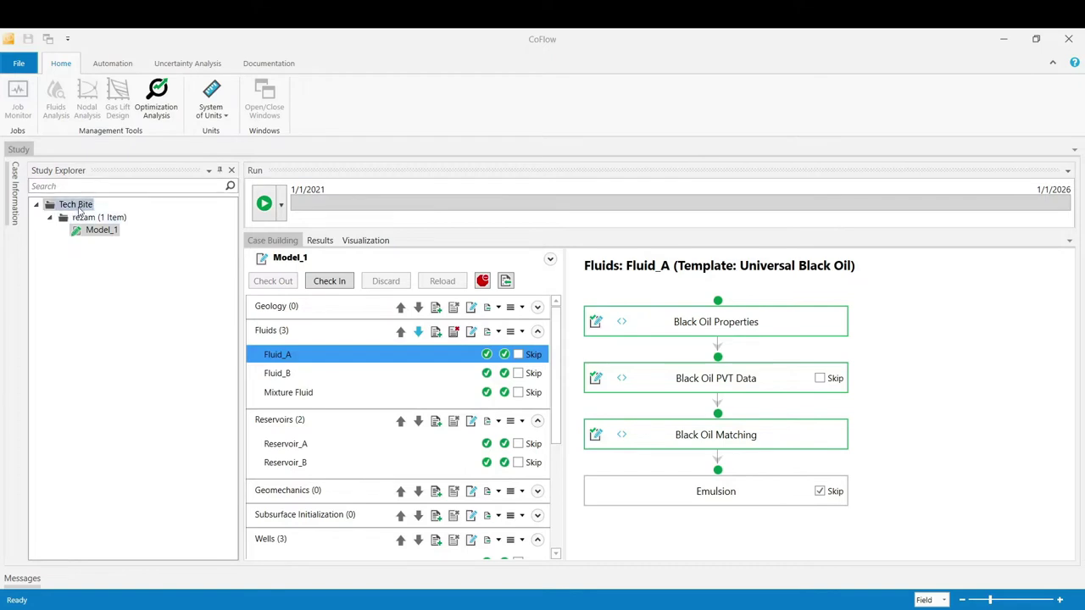
{"action": "right_click", "coordinate": [79, 208]}
{"action": "left_click", "coordinate": [120, 272]}
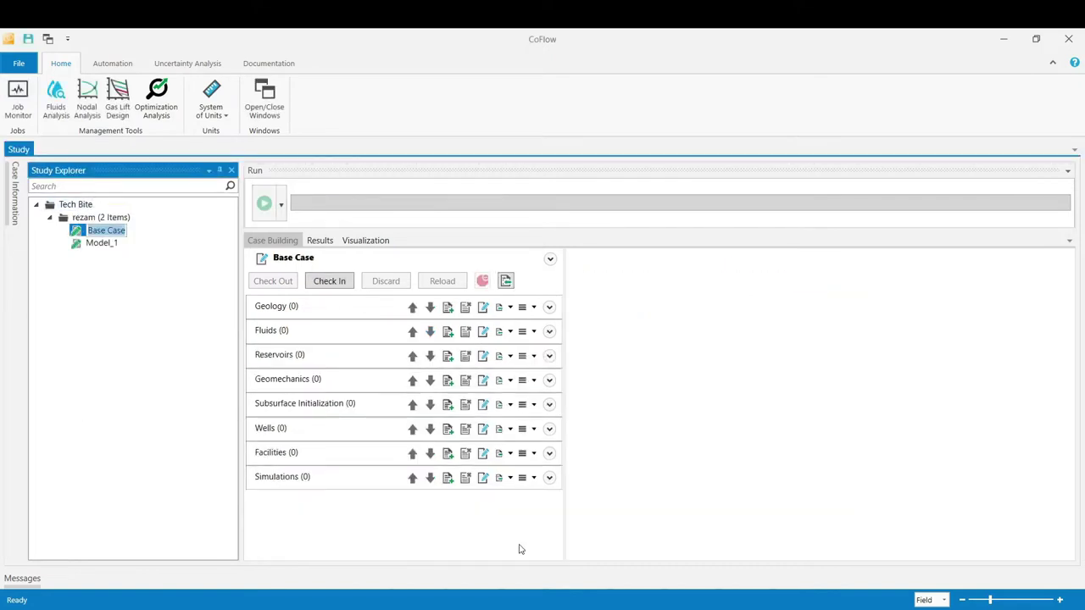
{"action": "type", "text": "Nodal Analysis"}
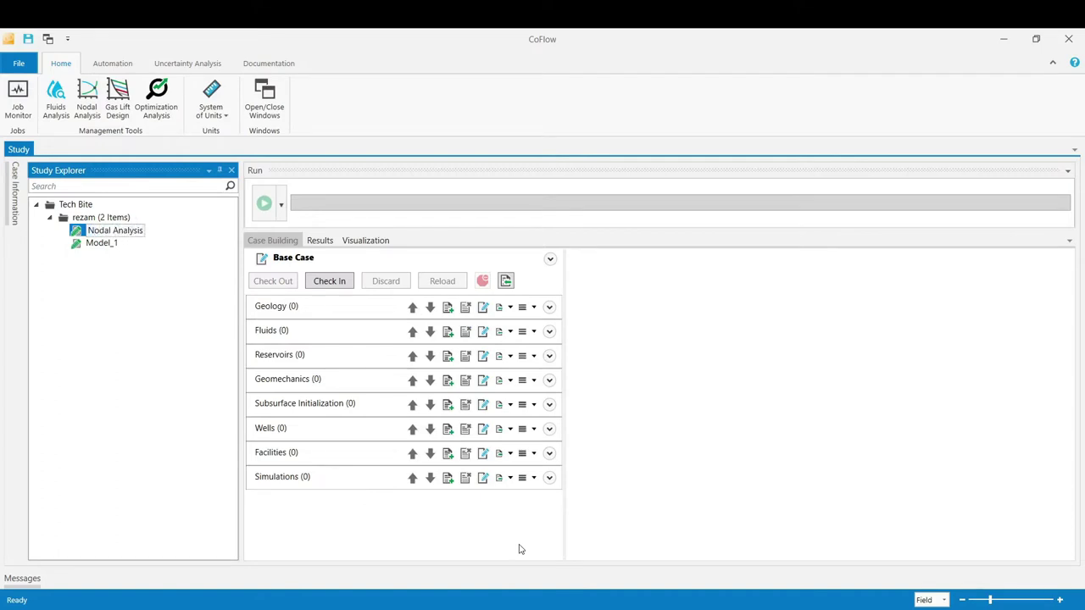
{"action": "key", "text": "Return"}
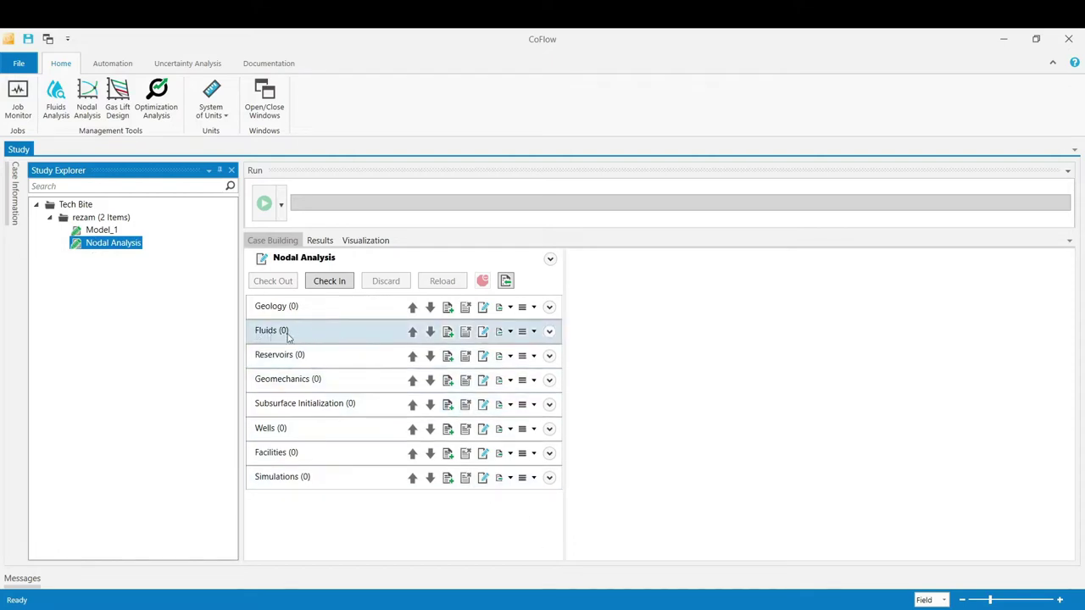
Step: Add a Universal Black Oil fluid task with BO as both model and task name
{"action": "left_click", "coordinate": [448, 332]}
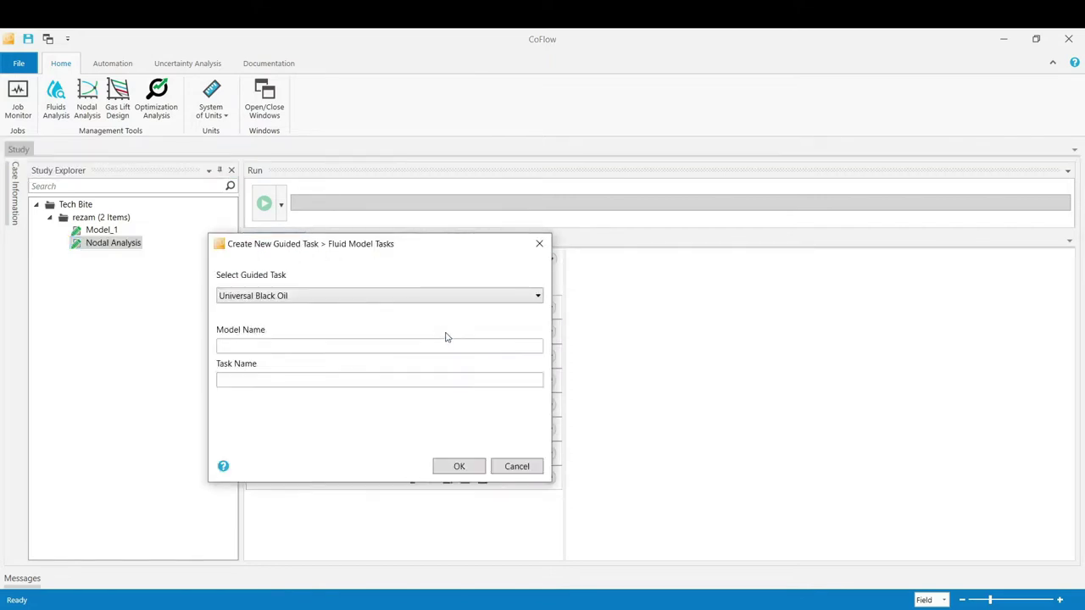
{"action": "left_click", "coordinate": [344, 298]}
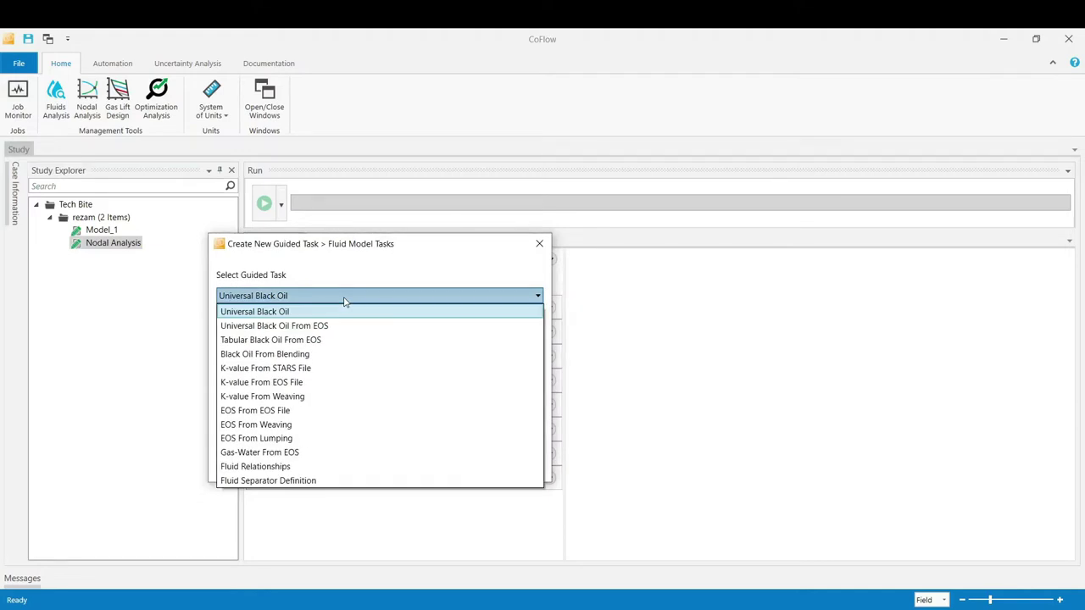
{"action": "left_click", "coordinate": [344, 277]}
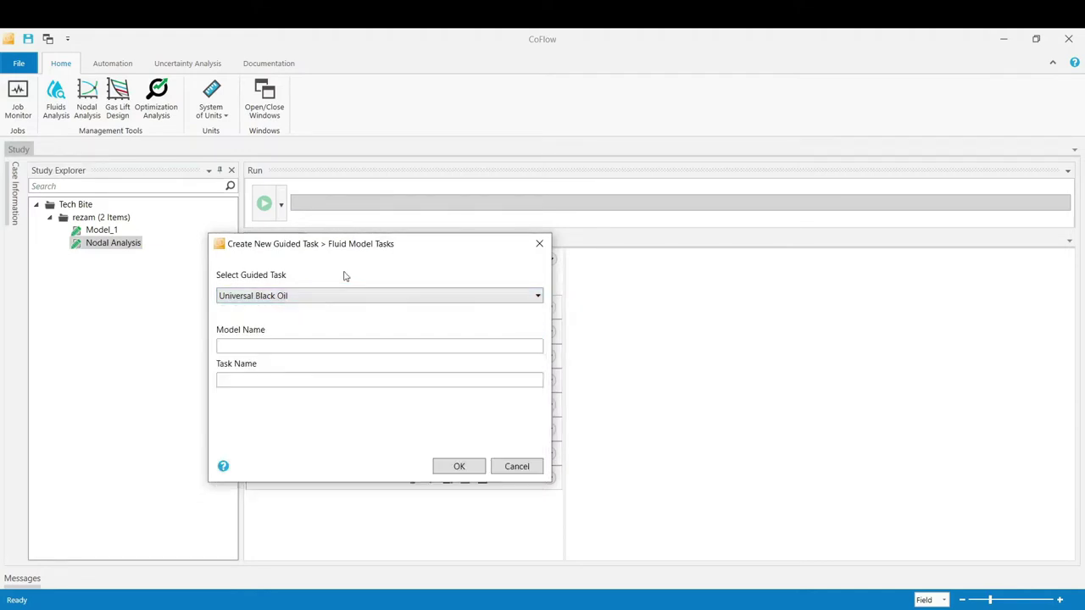
{"action": "left_click", "coordinate": [272, 347]}
{"action": "type", "text": "BO"}
{"action": "left_click", "coordinate": [280, 380]}
{"action": "type", "text": "BO"}
{"action": "left_click", "coordinate": [454, 470]}
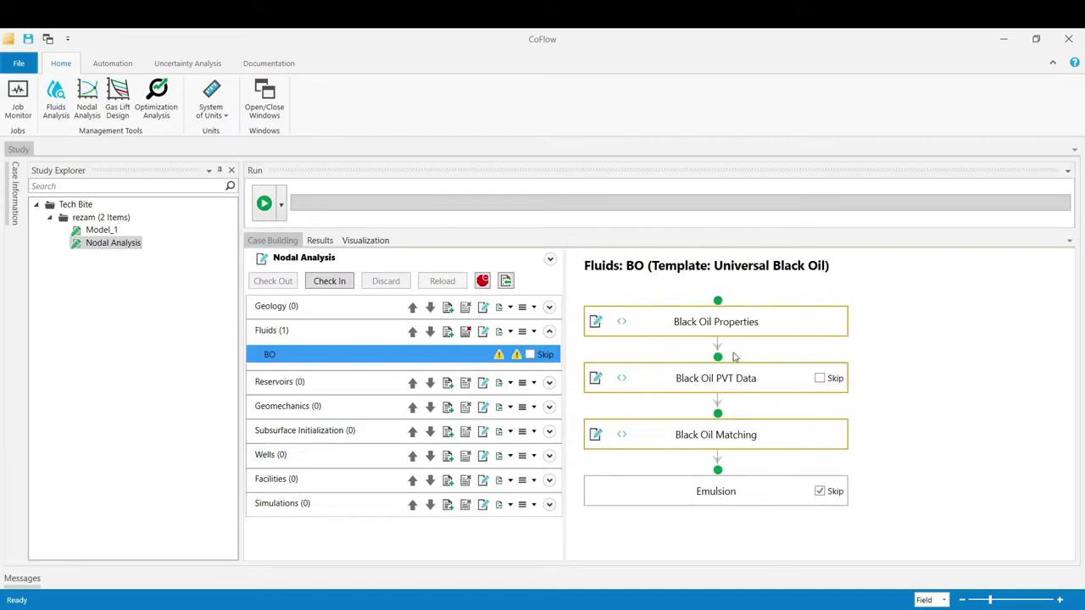
Step: Enter oil API 30, gas gravity 0.8, water gravity 1 and salinity 0 in Black Oil Properties
{"action": "left_click", "coordinate": [595, 321]}
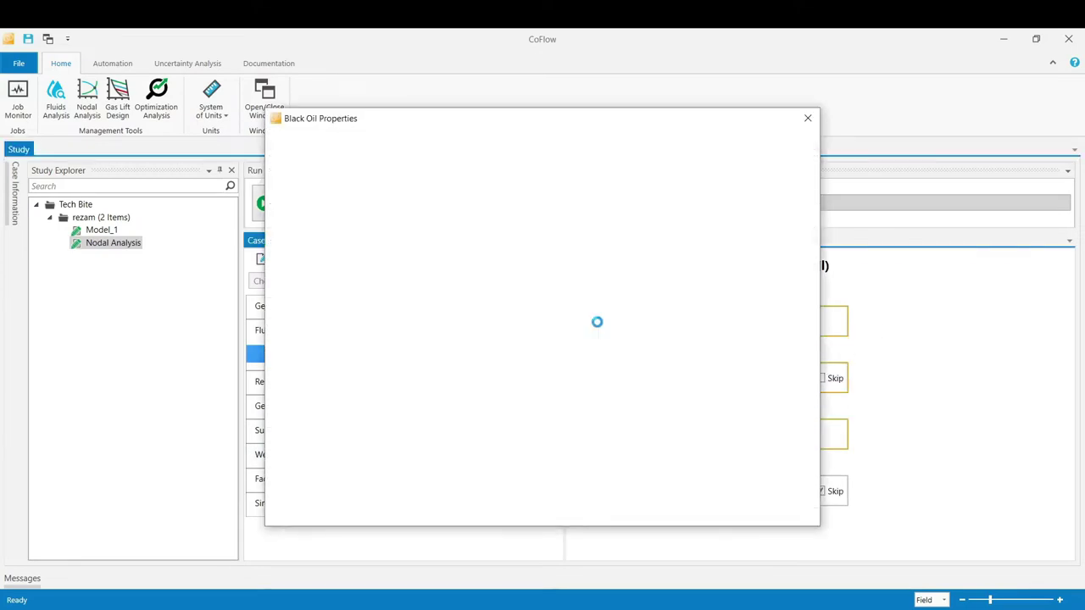
{"action": "left_click", "coordinate": [420, 181]}
{"action": "type", "text": "30"}
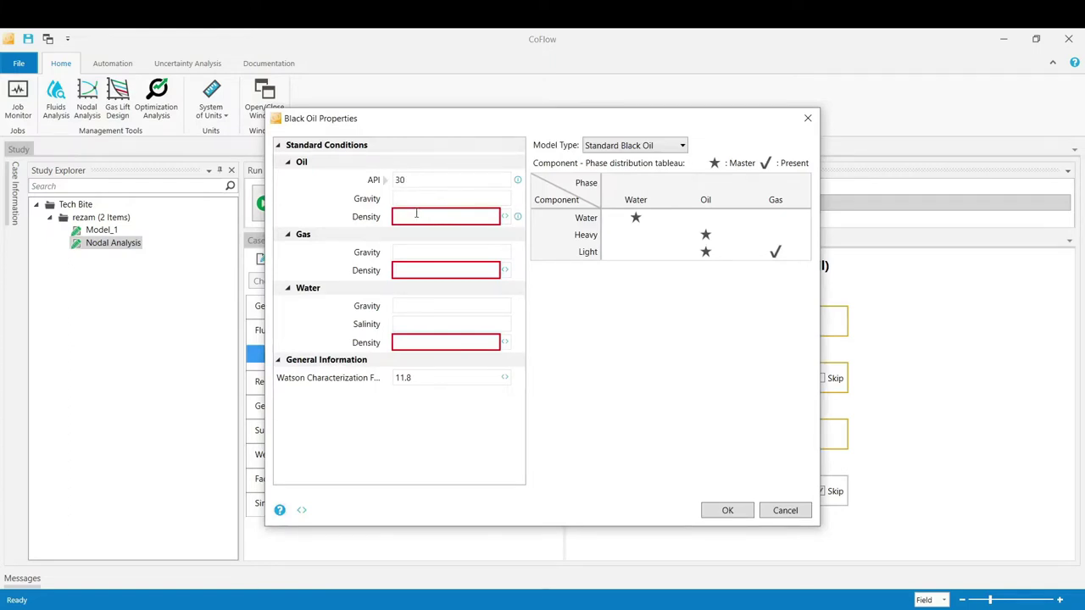
{"action": "left_click", "coordinate": [401, 254]}
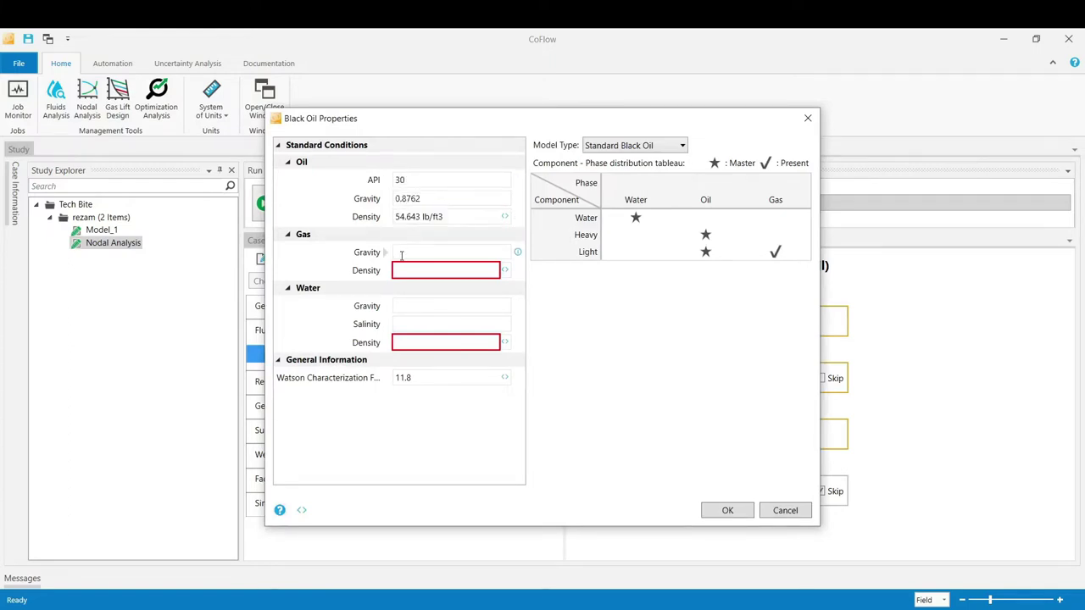
{"action": "type", "text": "0.8"}
{"action": "left_click", "coordinate": [408, 269]}
{"action": "left_click", "coordinate": [411, 306]}
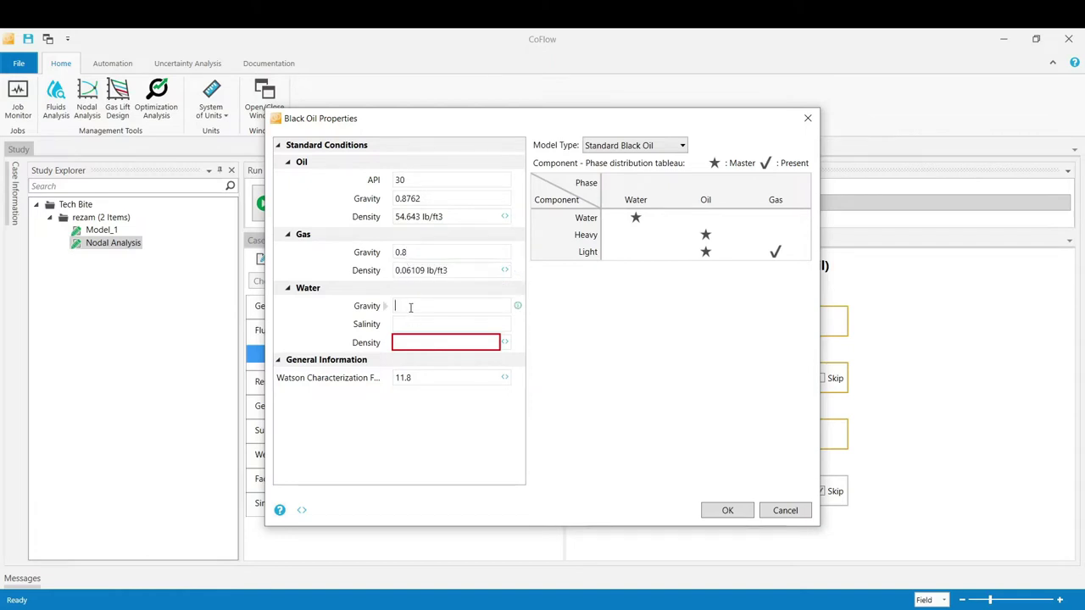
{"action": "type", "text": "1"}
{"action": "left_click", "coordinate": [407, 324]}
{"action": "type", "text": "0"}
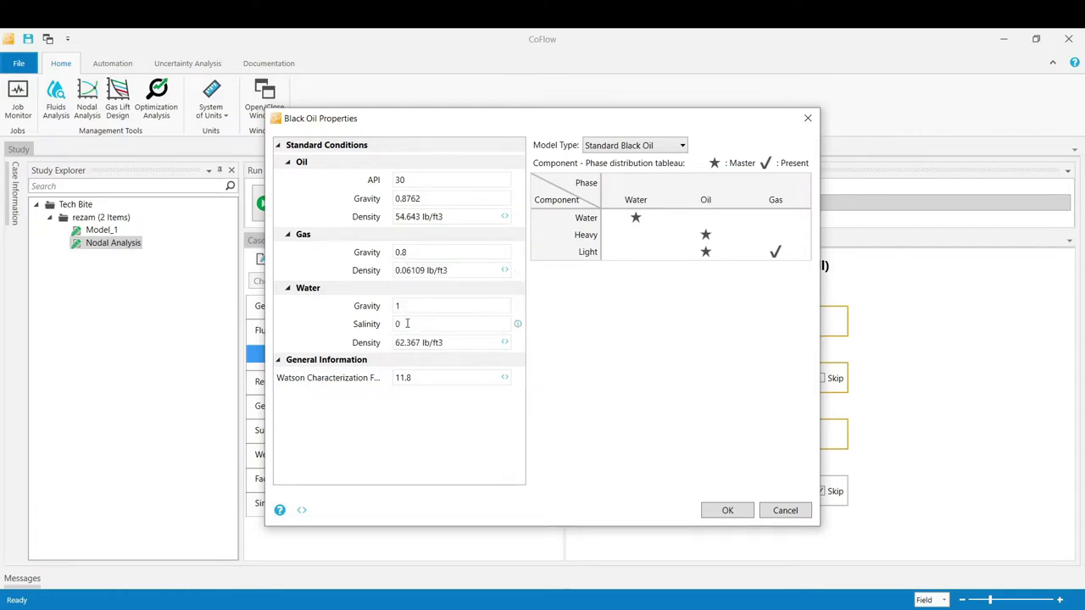
{"action": "left_click", "coordinate": [719, 512]}
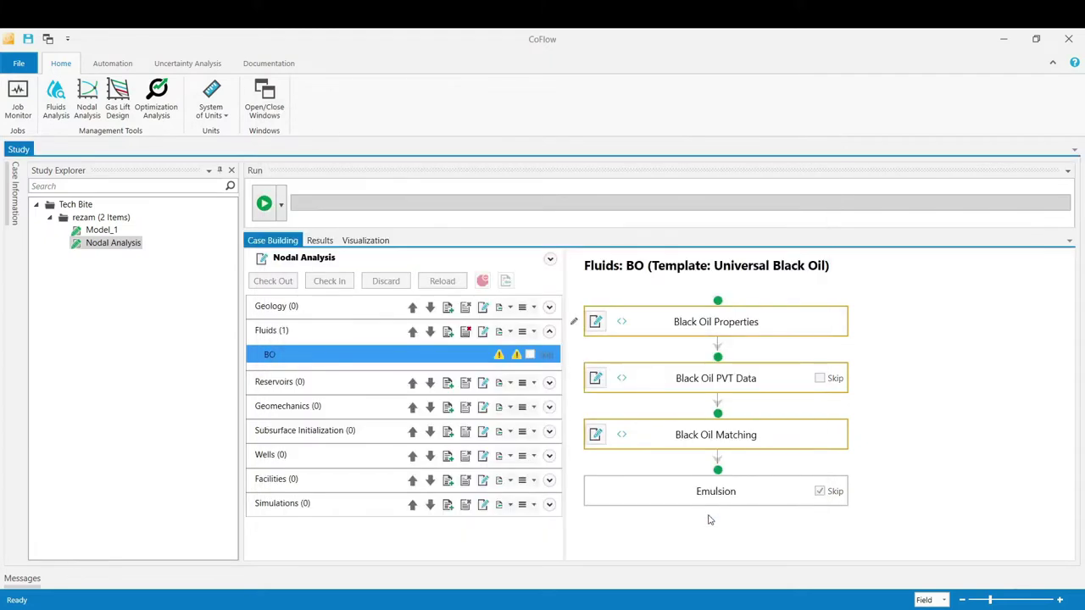
Step: Run the fluid workflow, then mark the Black Oil PVT Data stage as skipped
{"action": "left_click", "coordinate": [265, 205]}
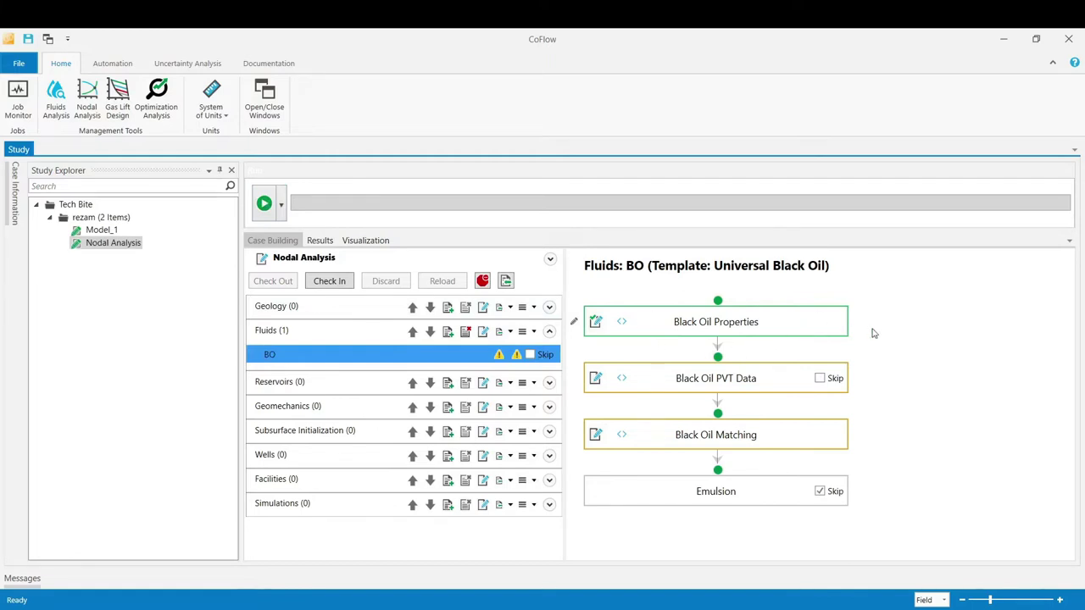
{"action": "left_click", "coordinate": [819, 379]}
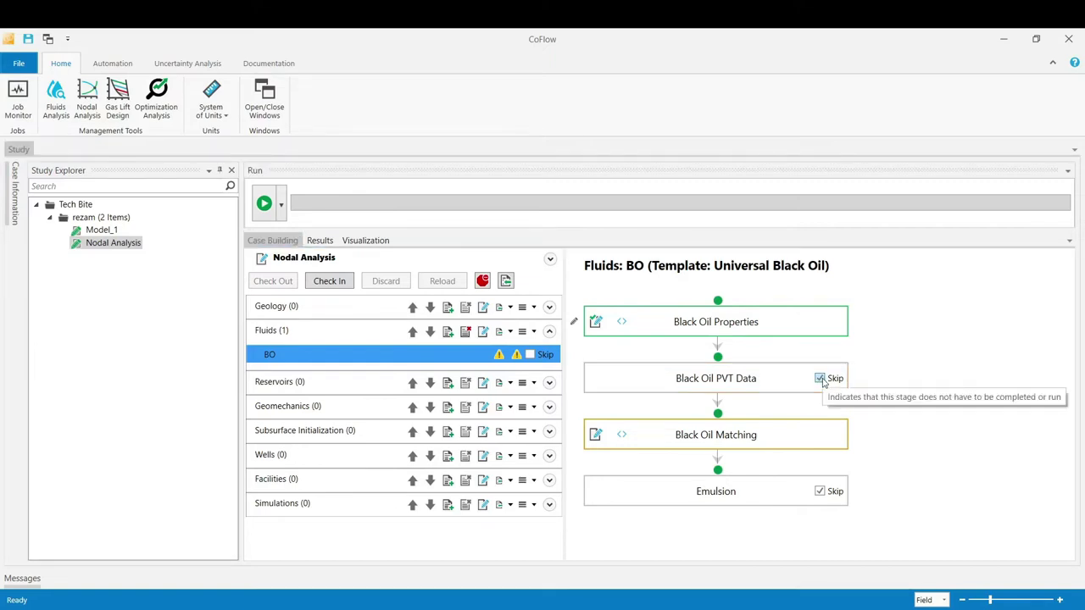
Step: Change the Black Oil Matching gas-oil ratio to 800 SCF/STB and commit it
{"action": "left_click", "coordinate": [596, 435]}
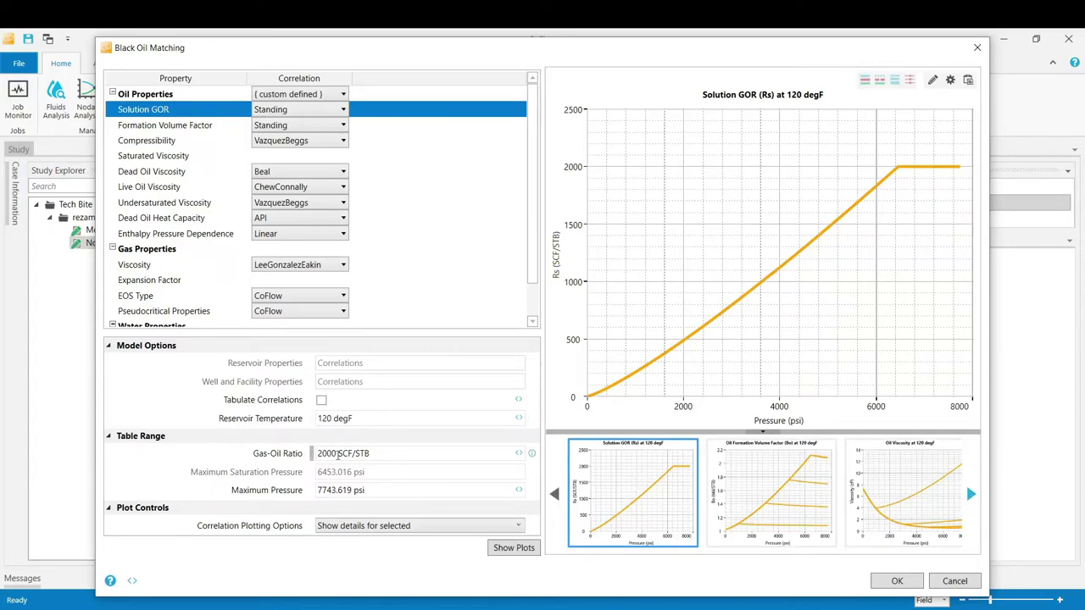
{"action": "left_click", "coordinate": [339, 455]}
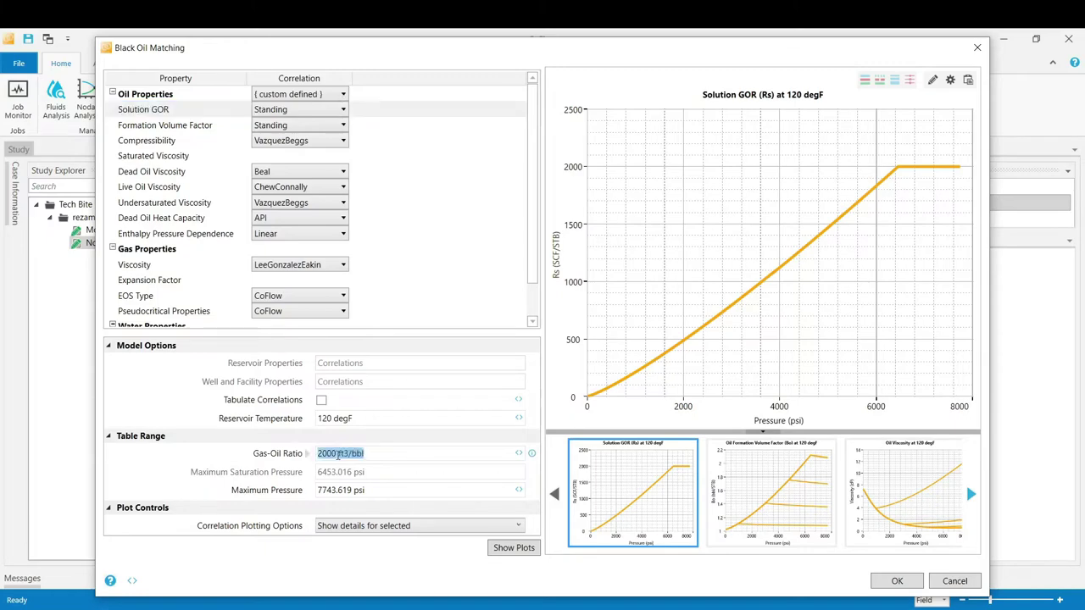
{"action": "type", "text": "800"}
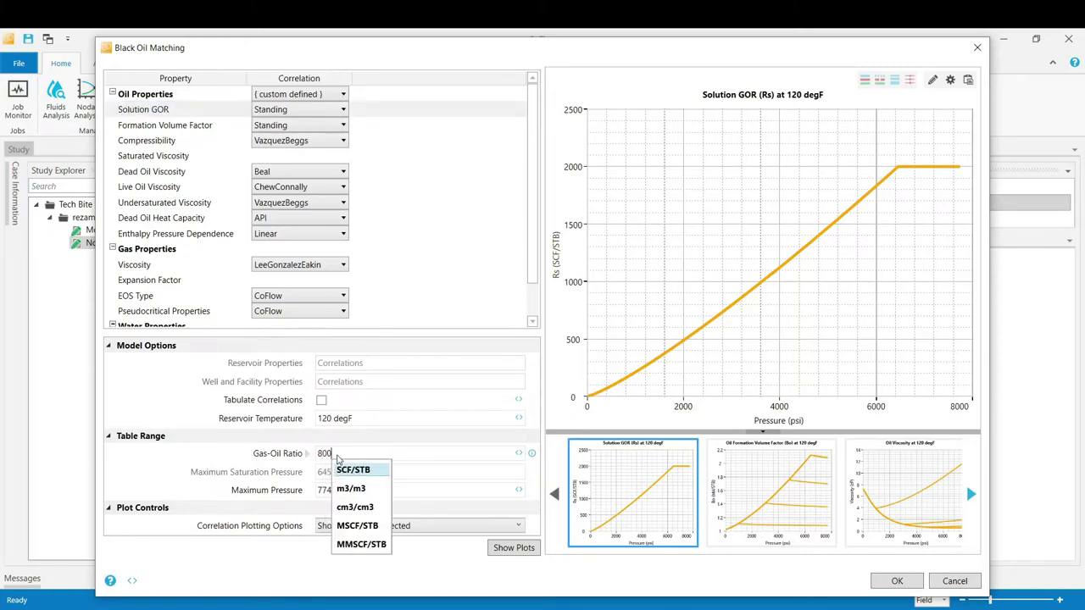
{"action": "left_click", "coordinate": [354, 470]}
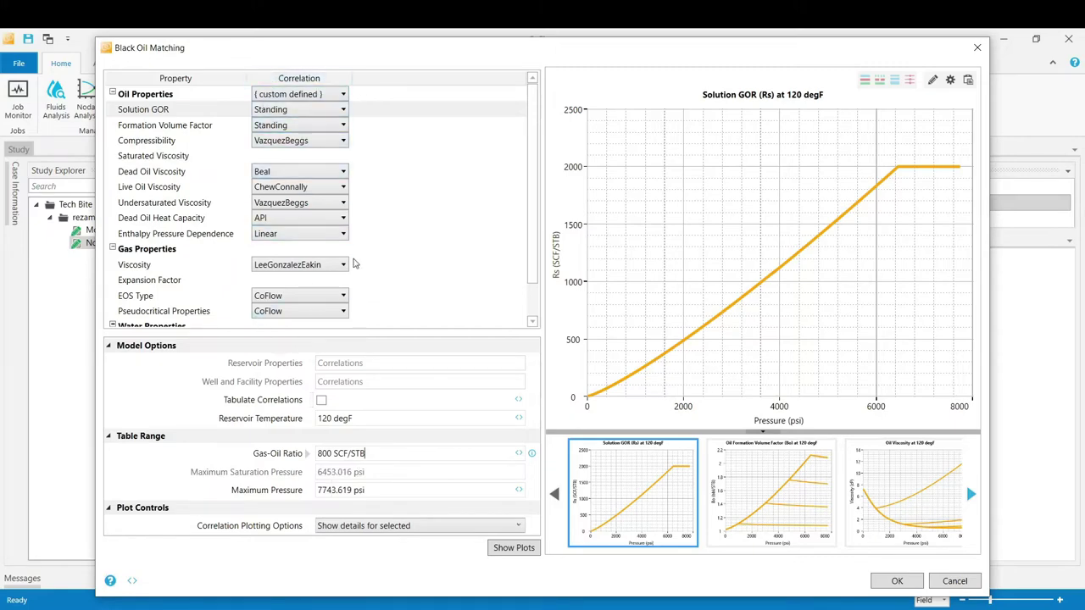
{"action": "mouse_move", "coordinate": [290, 208]}
{"action": "left_click", "coordinate": [513, 553]}
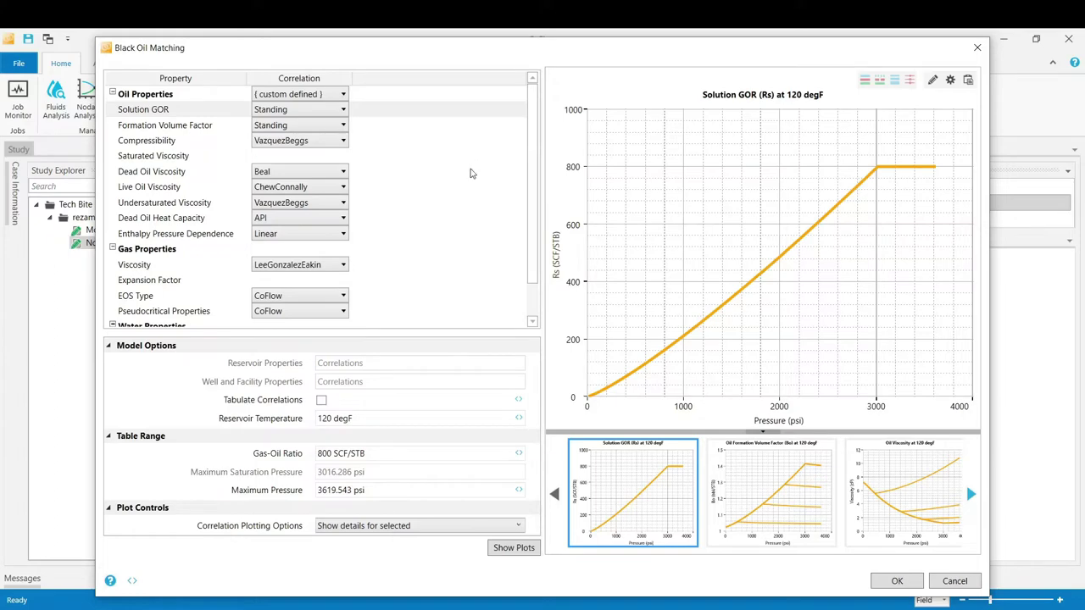
Step: Accept the matching, rerun the fluid workflow, and add Integrated Multi-Well Construction task Well_A
{"action": "mouse_move", "coordinate": [321, 128]}
{"action": "left_click", "coordinate": [906, 583]}
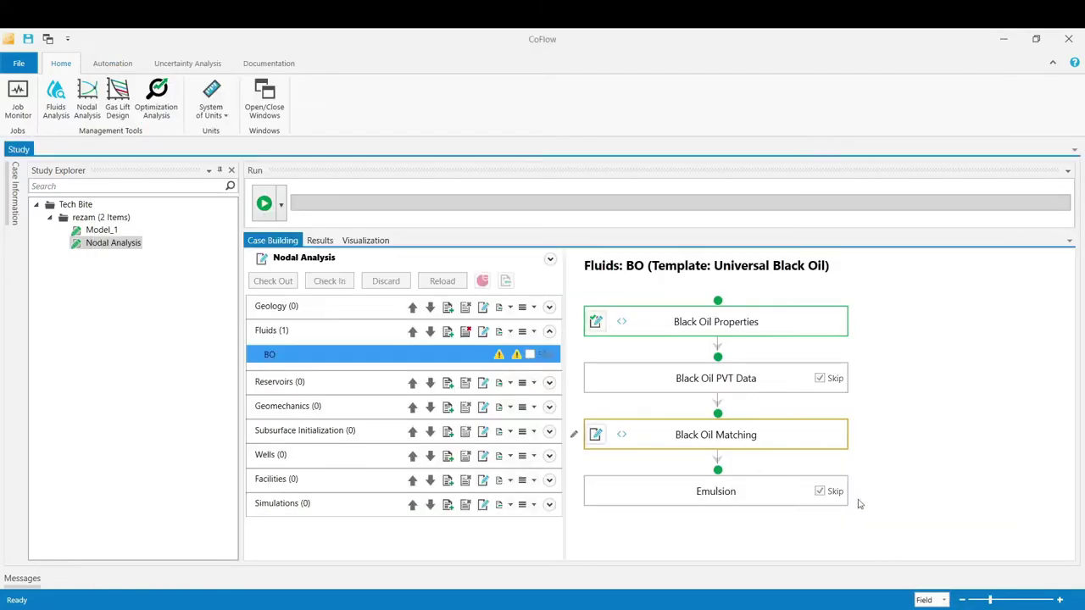
{"action": "left_click", "coordinate": [264, 205]}
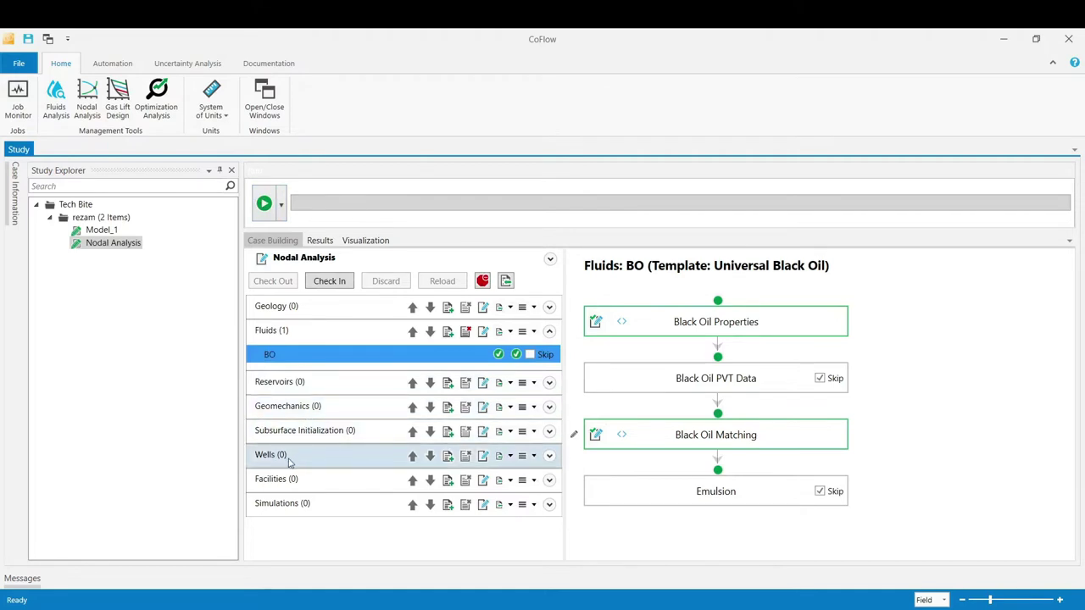
{"action": "left_click", "coordinate": [449, 457]}
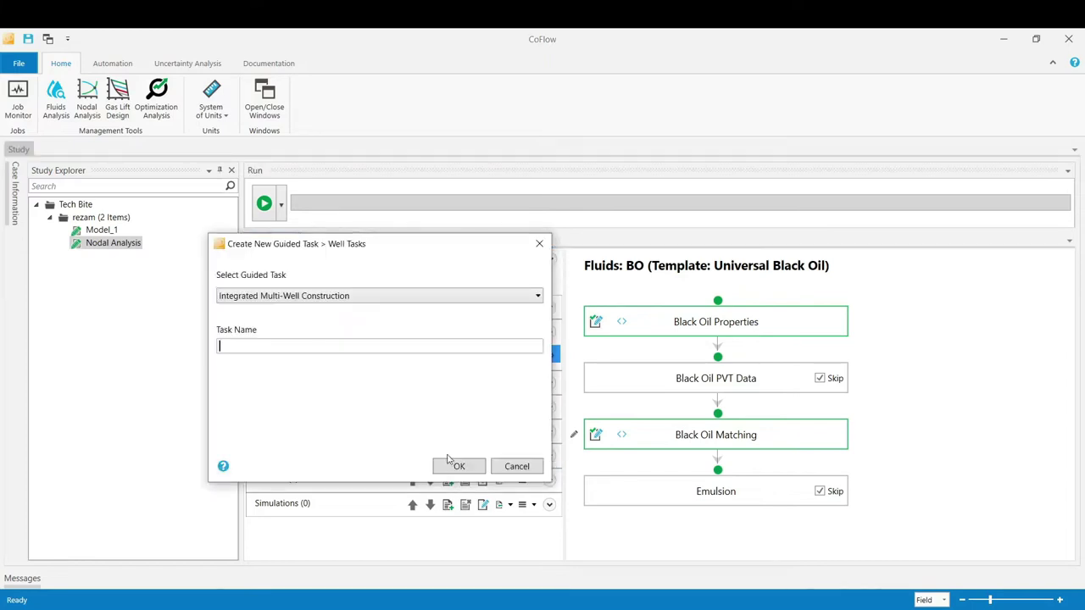
{"action": "left_click", "coordinate": [385, 299]}
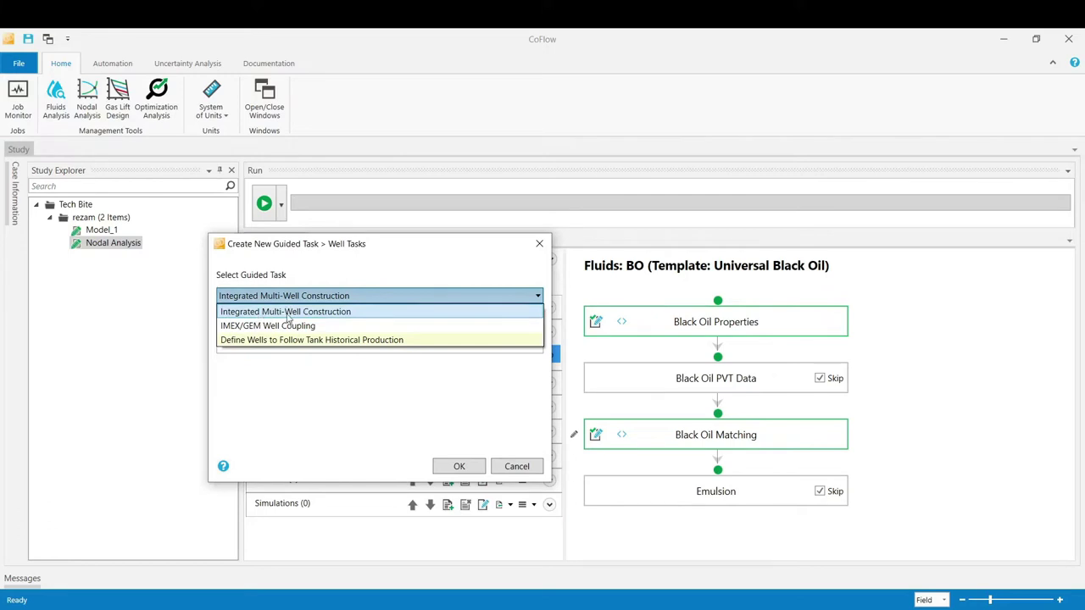
{"action": "left_click", "coordinate": [313, 313]}
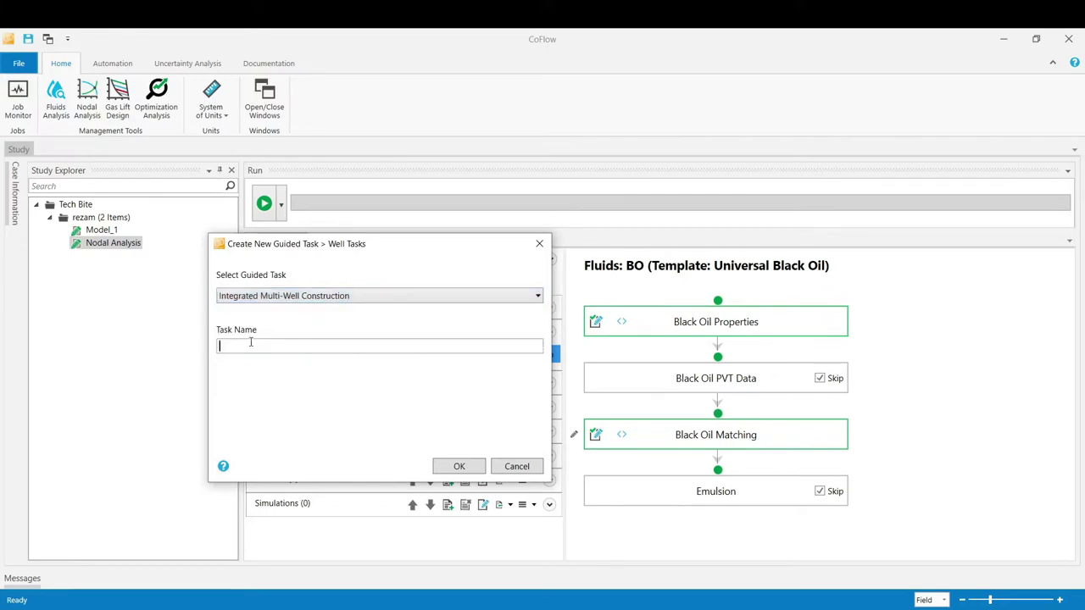
{"action": "type", "text": "Well_A"}
{"action": "left_click", "coordinate": [443, 469]}
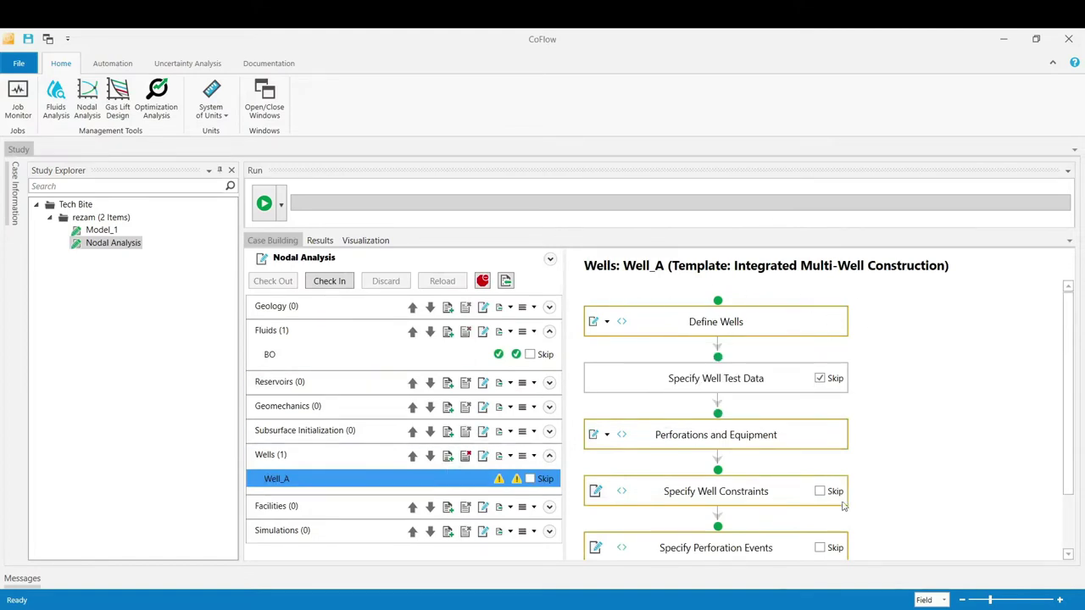
Step: Add a new well named Well_A with Deviation Survey as its trajectory type
{"action": "left_click", "coordinate": [595, 323]}
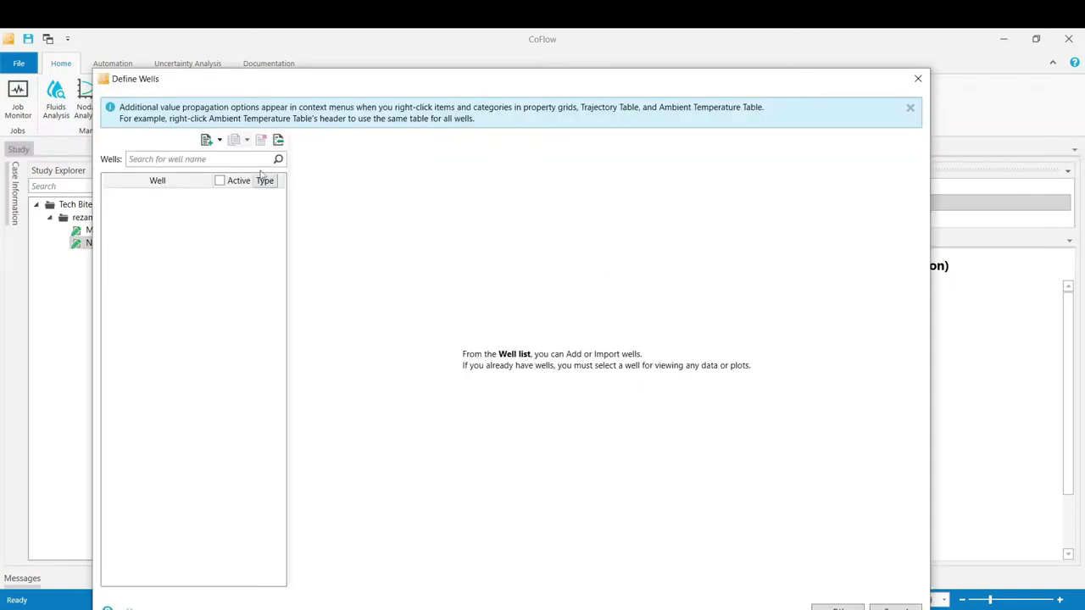
{"action": "left_click", "coordinate": [207, 141]}
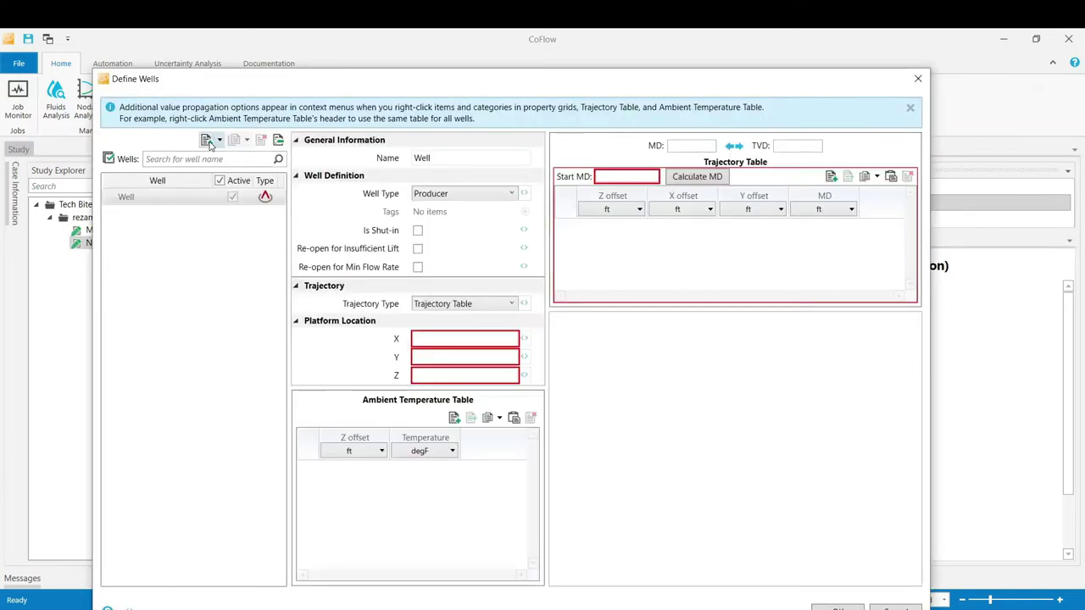
{"action": "left_click", "coordinate": [439, 157]}
{"action": "left_click", "coordinate": [438, 157]}
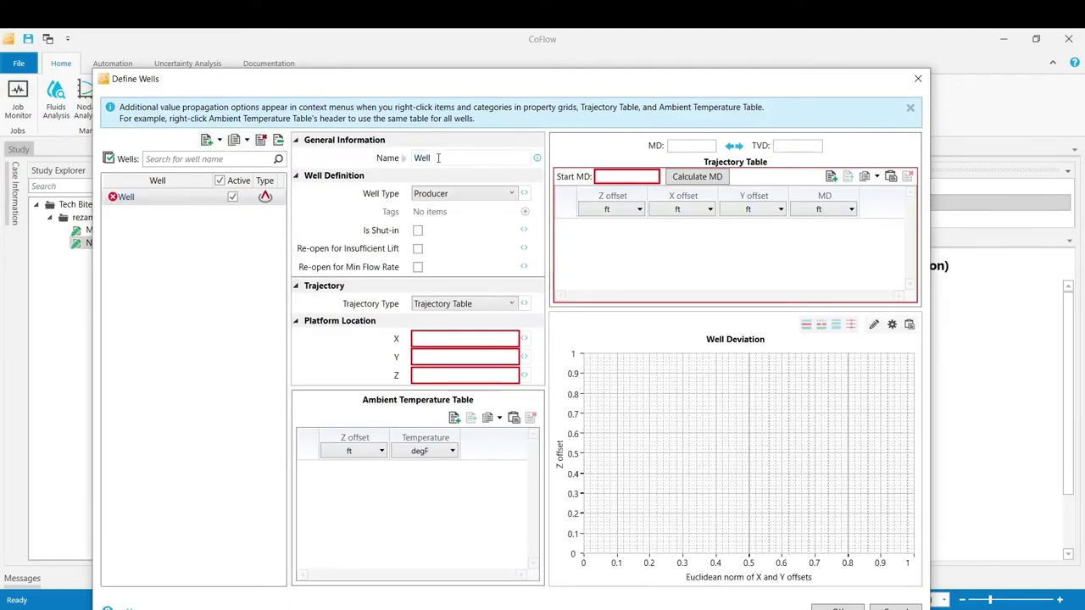
{"action": "type", "text": "_A"}
{"action": "left_click", "coordinate": [441, 311]}
{"action": "left_click", "coordinate": [447, 336]}
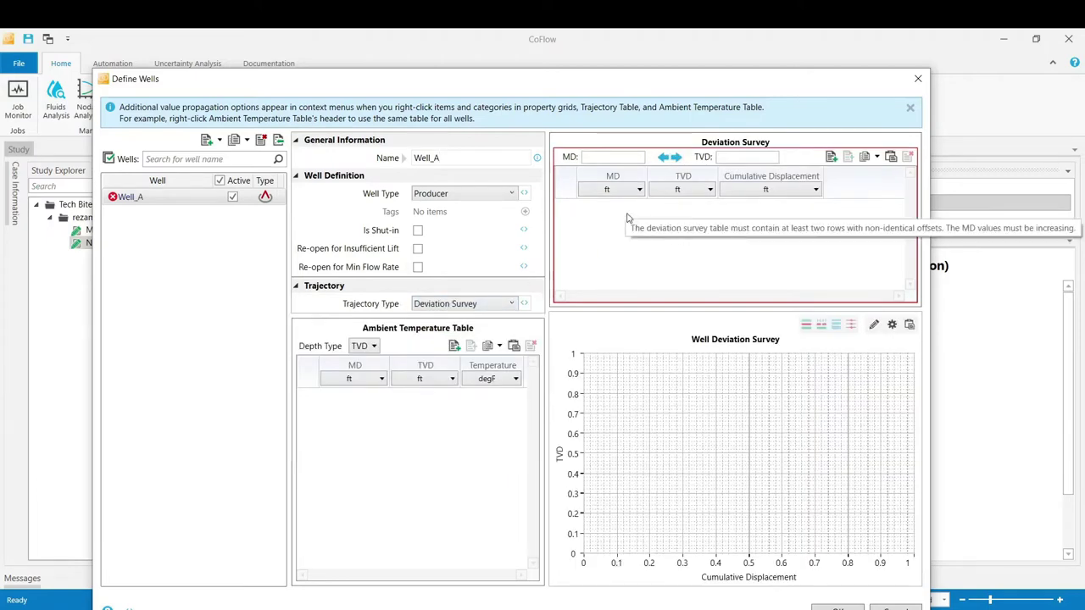
Step: Paste the 23-point deviation survey, reaching 10,003 ft MD, into the survey table
{"action": "left_click", "coordinate": [832, 159]}
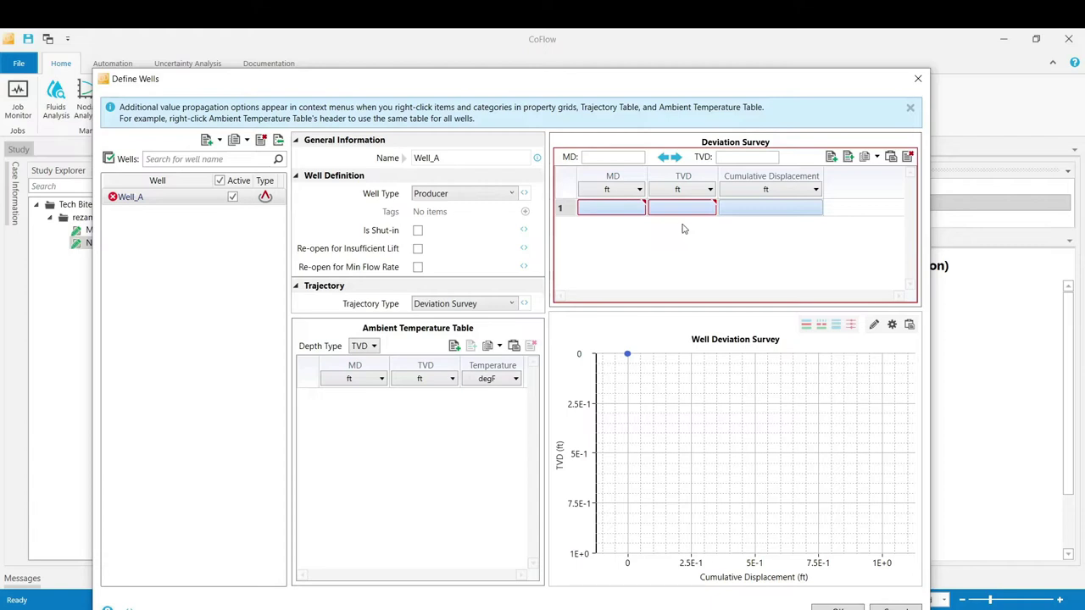
{"action": "right_click", "coordinate": [624, 211]}
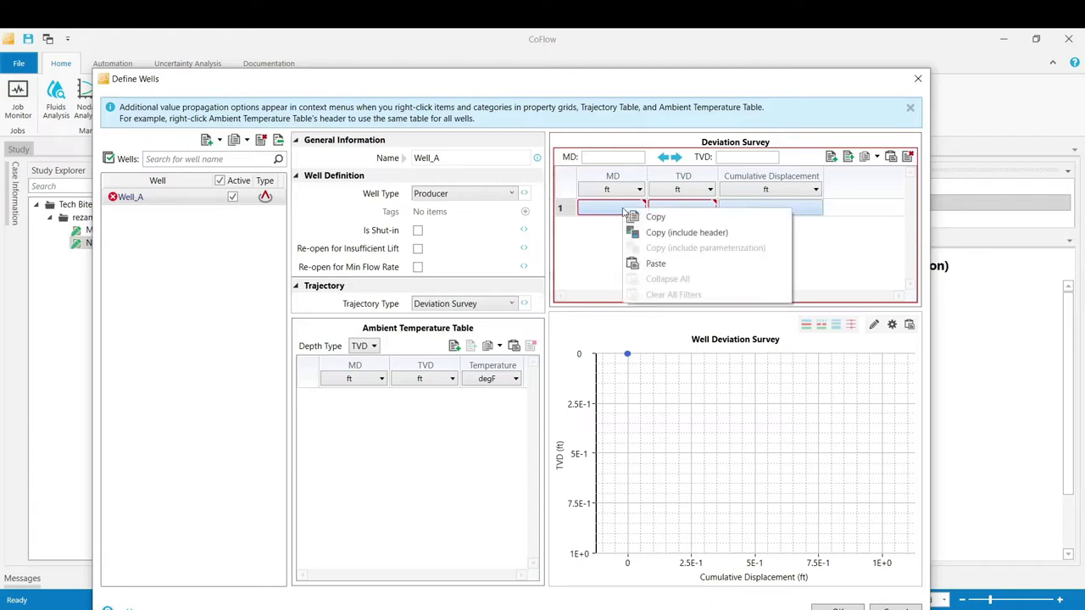
{"action": "left_click", "coordinate": [655, 264]}
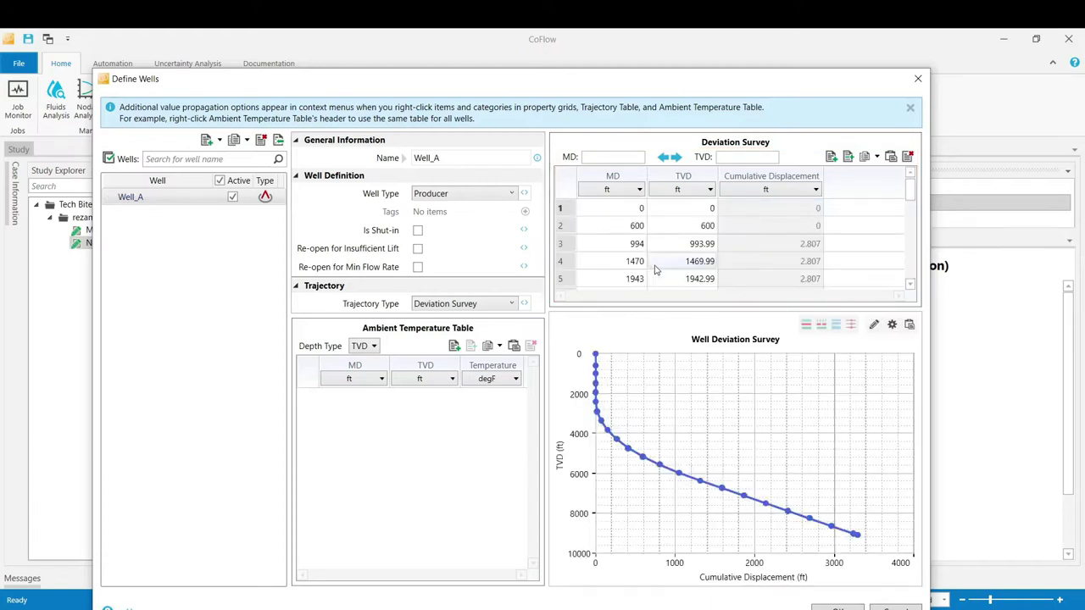
{"action": "left_click_drag", "start_coordinate": [910, 191], "coordinate": [914, 280]}
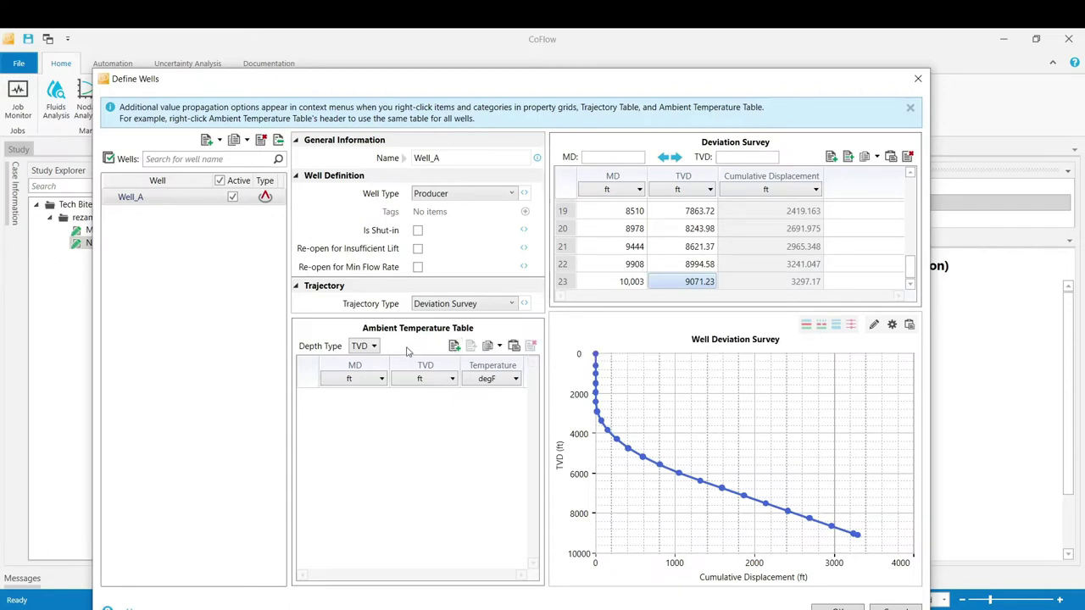
Step: Enter MD-based ambient temperatures of 60 degF at 0 ft and 120 degF at 10,000 ft, then save
{"action": "left_click", "coordinate": [374, 348]}
{"action": "left_click", "coordinate": [361, 377]}
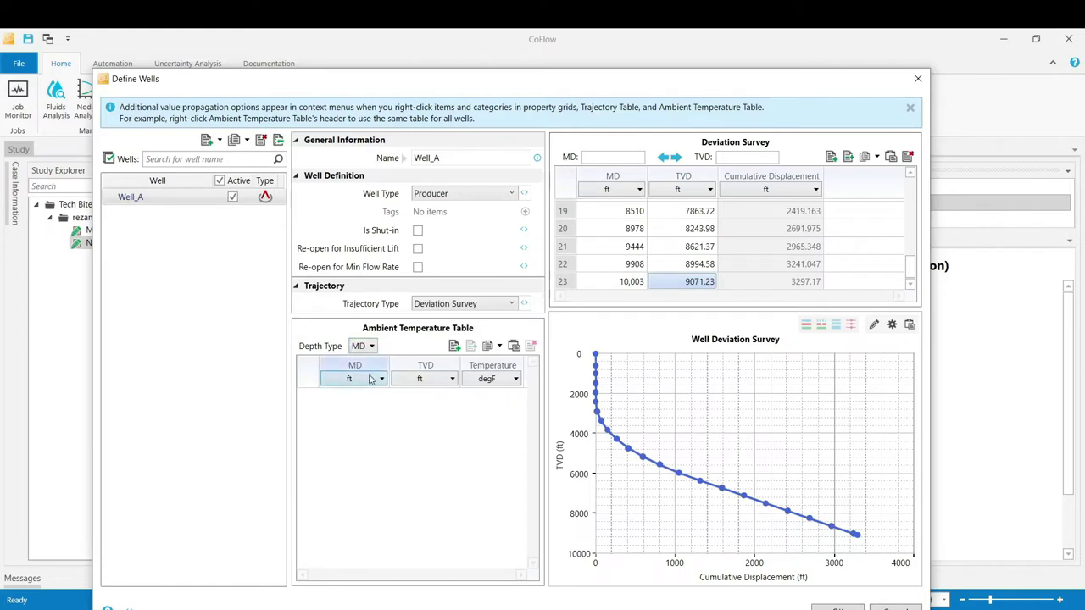
{"action": "left_click", "coordinate": [455, 347]}
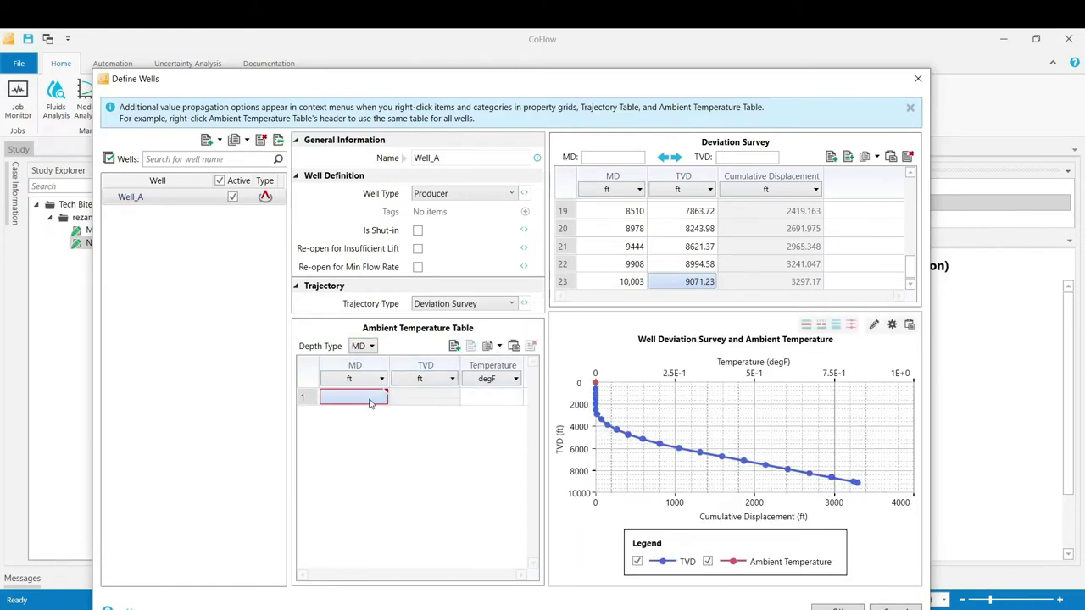
{"action": "type", "text": "0"}
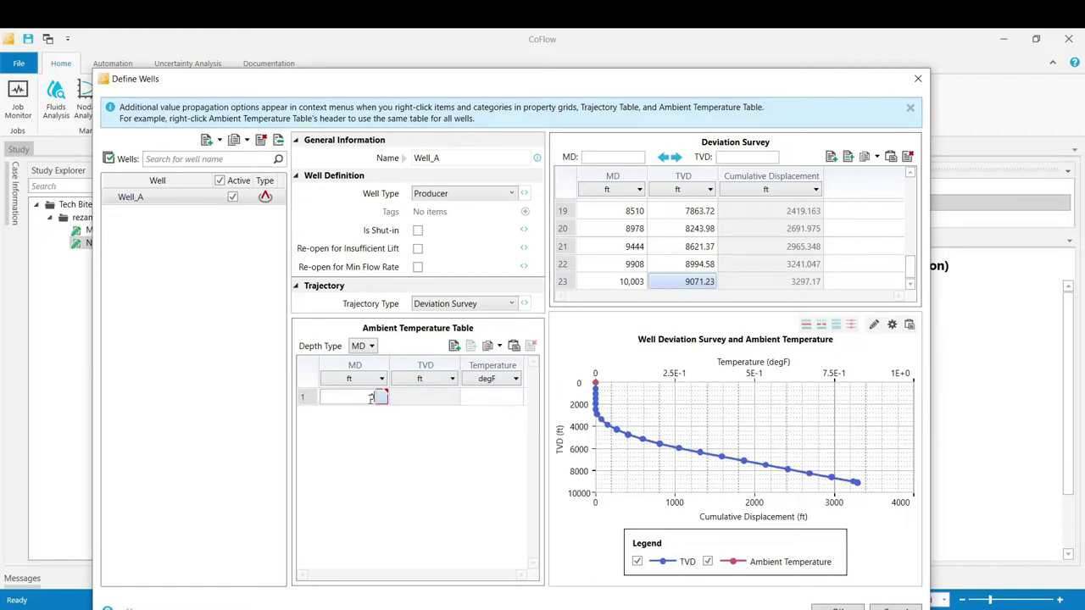
{"action": "left_click", "coordinate": [473, 400]}
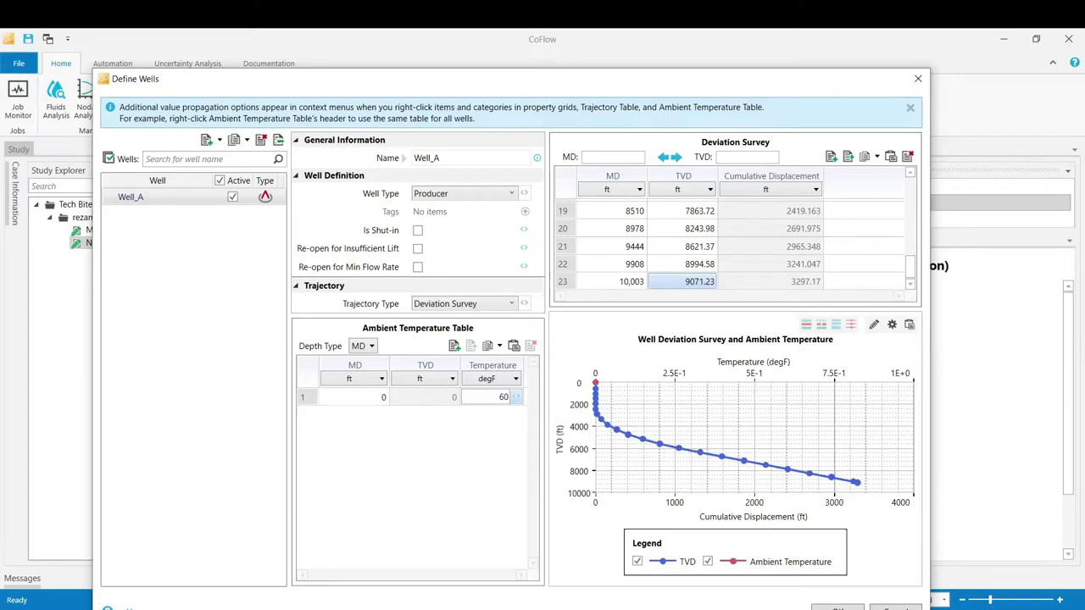
{"action": "left_click", "coordinate": [455, 347]}
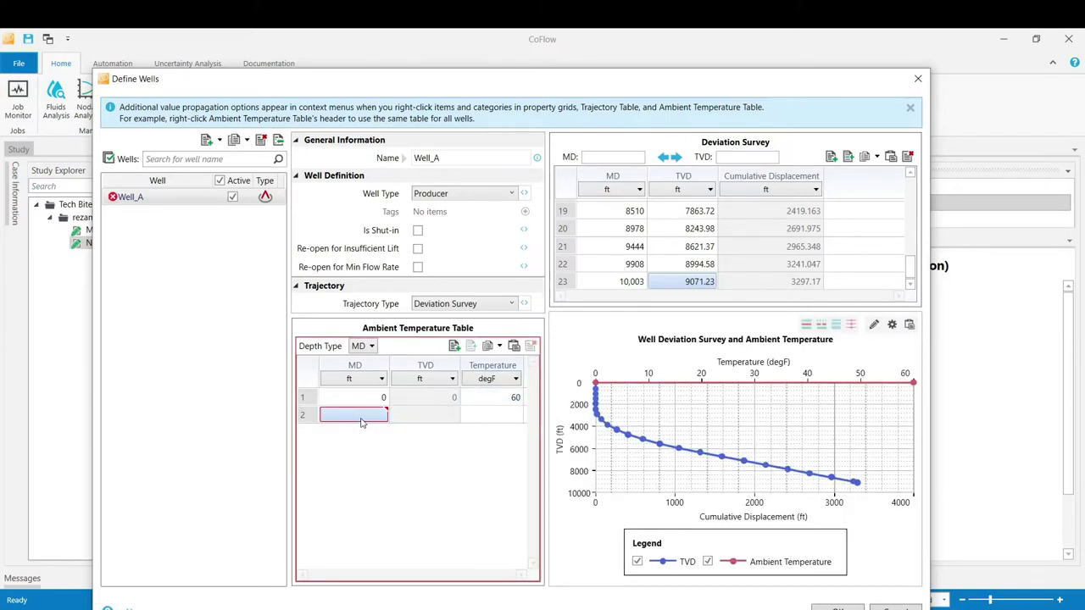
{"action": "type", "text": "10000"}
{"action": "left_click", "coordinate": [489, 412]}
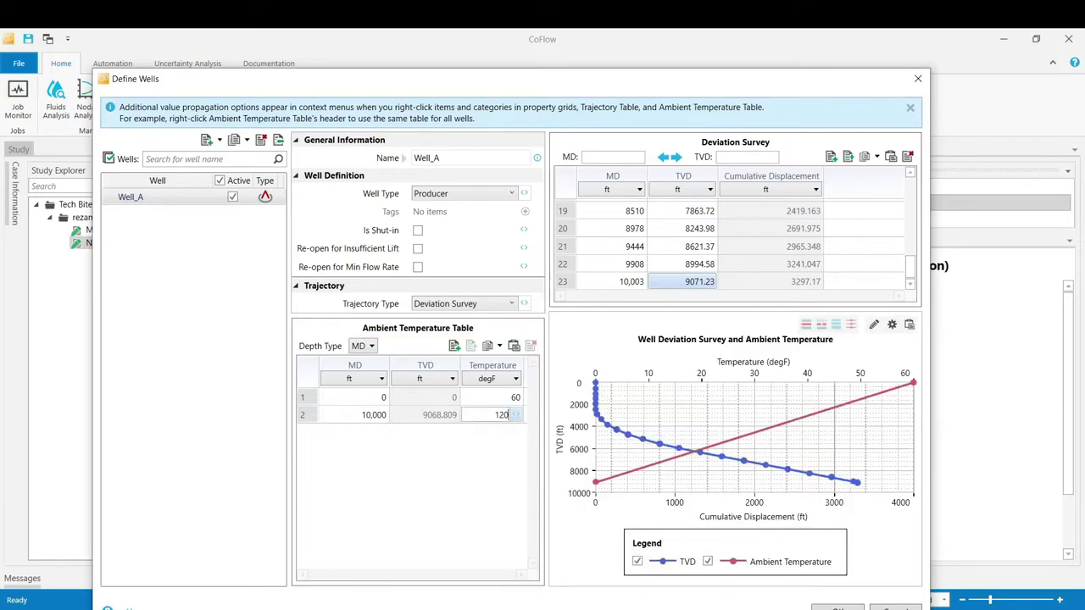
{"action": "left_click", "coordinate": [837, 609]}
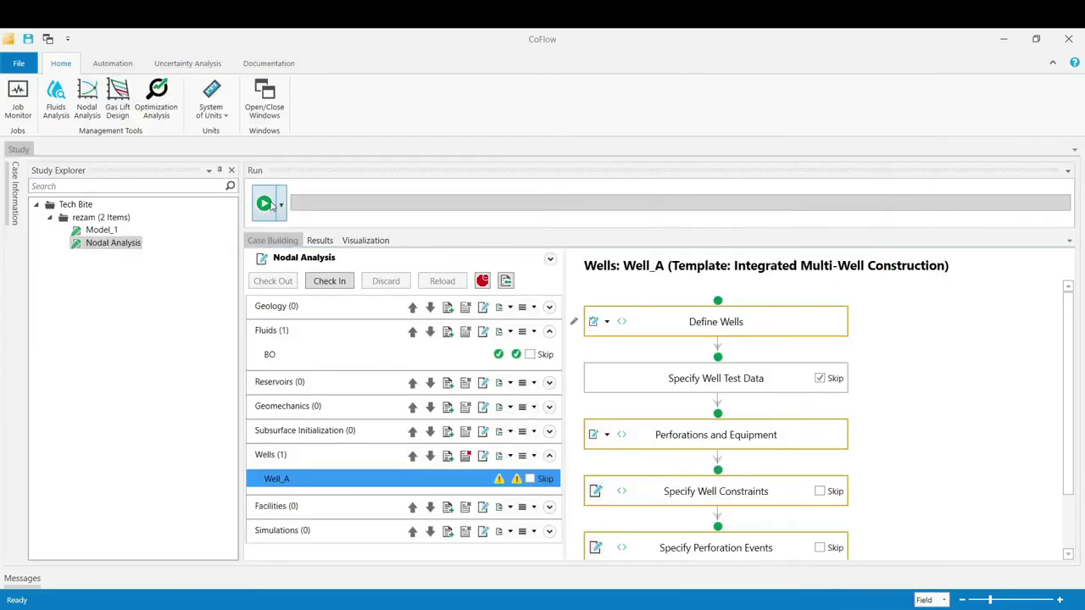
Step: Rerun the workflow and open the Perforations and Equipment stage editor
{"action": "left_click", "coordinate": [268, 205]}
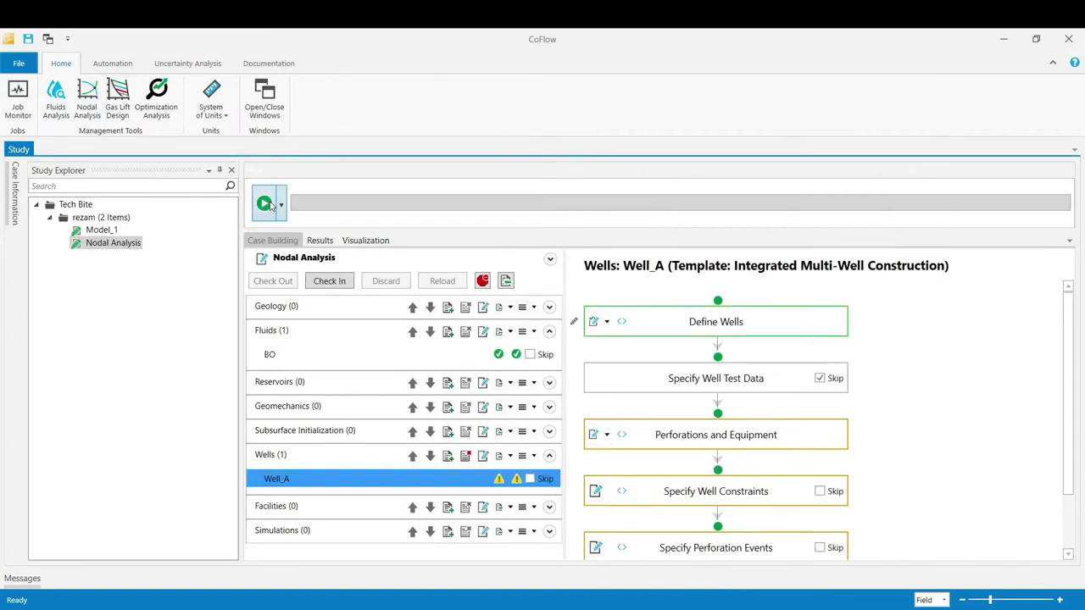
{"action": "mouse_move", "coordinate": [776, 445]}
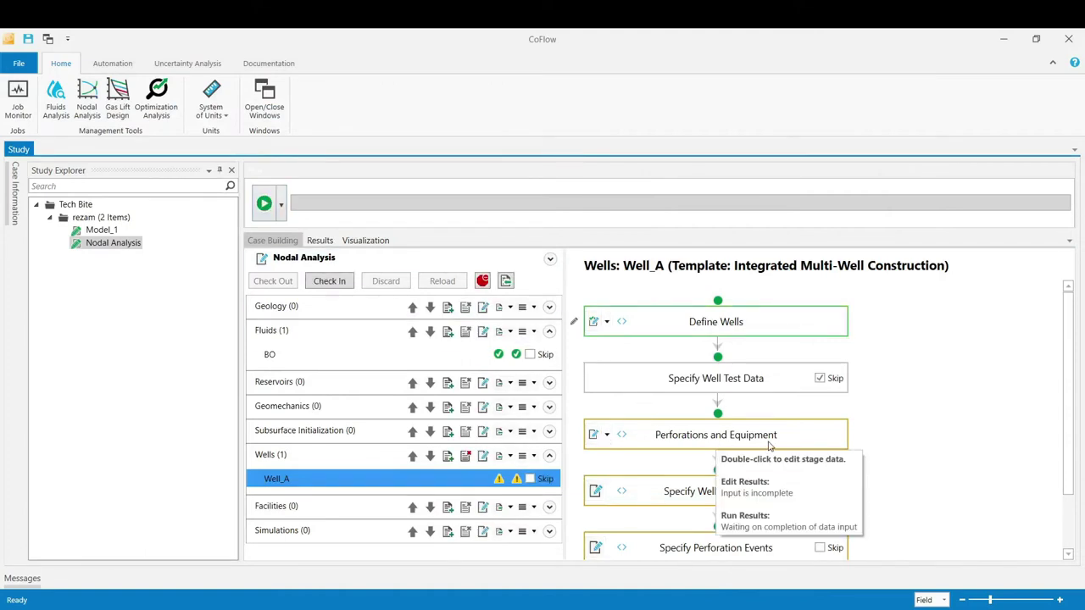
{"action": "left_click", "coordinate": [593, 434]}
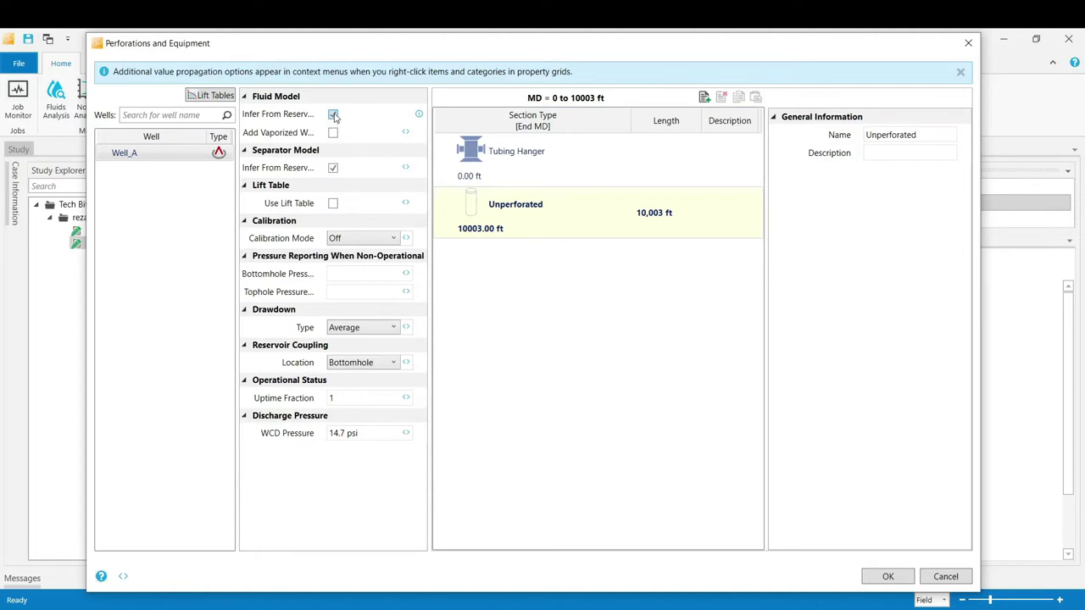
Step: Turn off Infer From Reservoir and assign the BO fluid model to Well_A
{"action": "left_click", "coordinate": [333, 115]}
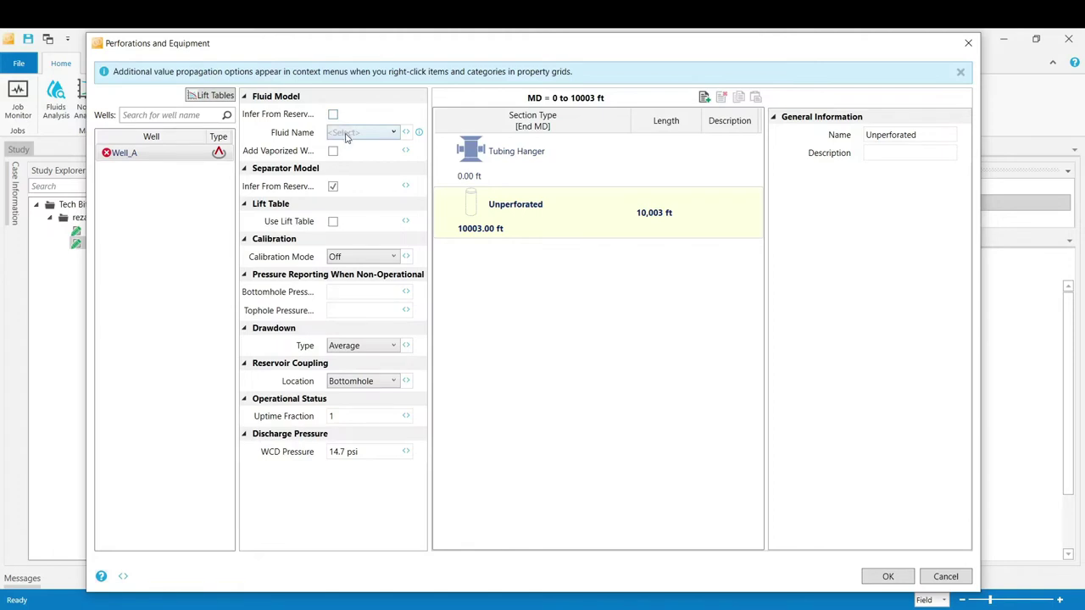
{"action": "left_click", "coordinate": [345, 135]}
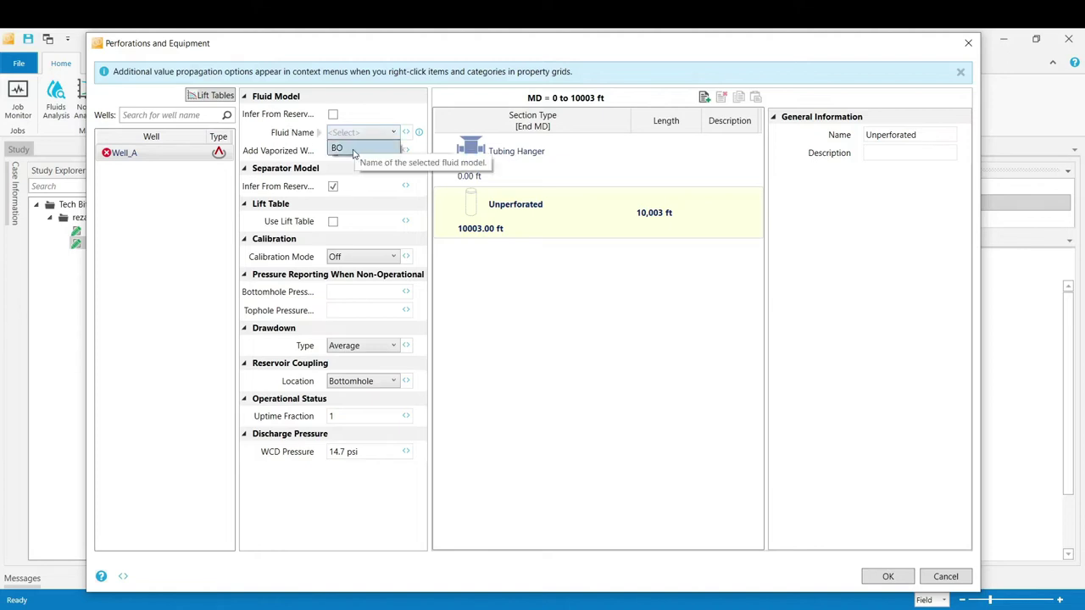
{"action": "left_click", "coordinate": [354, 150]}
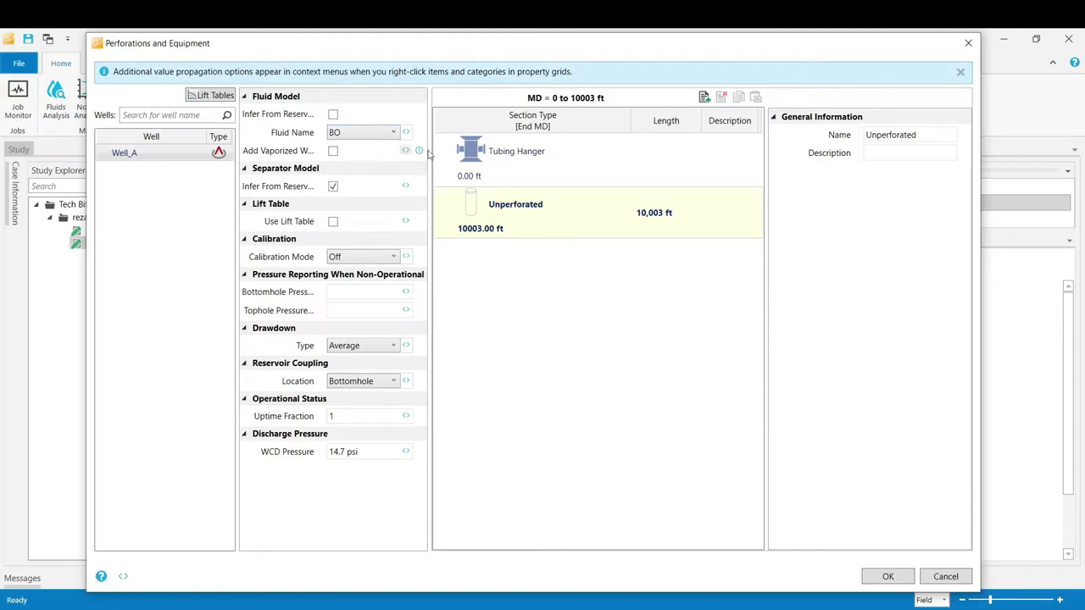
{"action": "left_click", "coordinate": [666, 158]}
{"action": "left_click", "coordinate": [670, 123]}
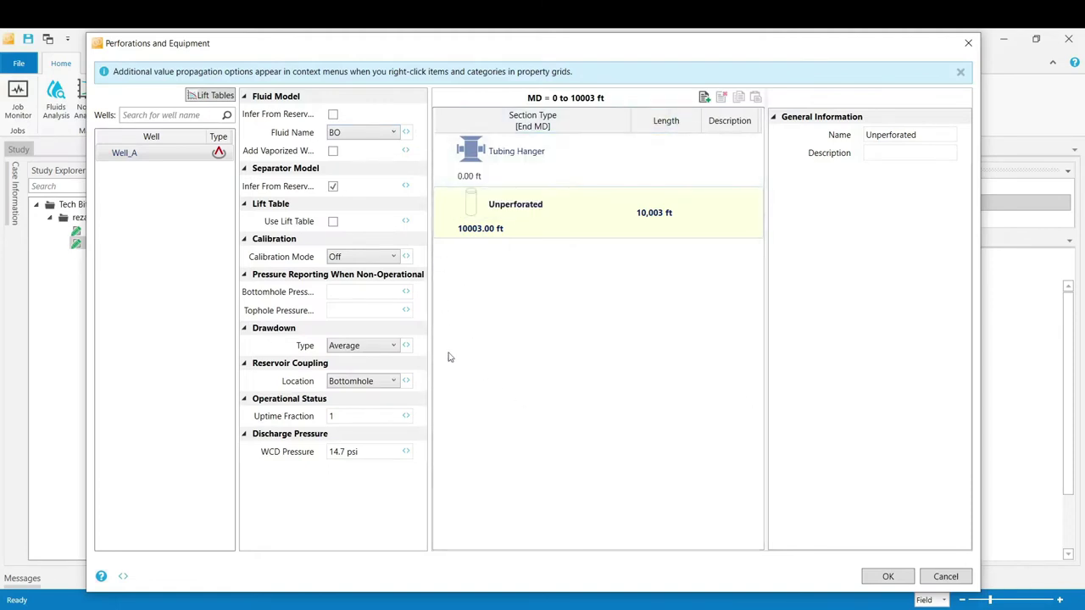
Step: Insert a new Tubing section above Unperforated, ending at 10000 ft MD
{"action": "left_click", "coordinate": [704, 98]}
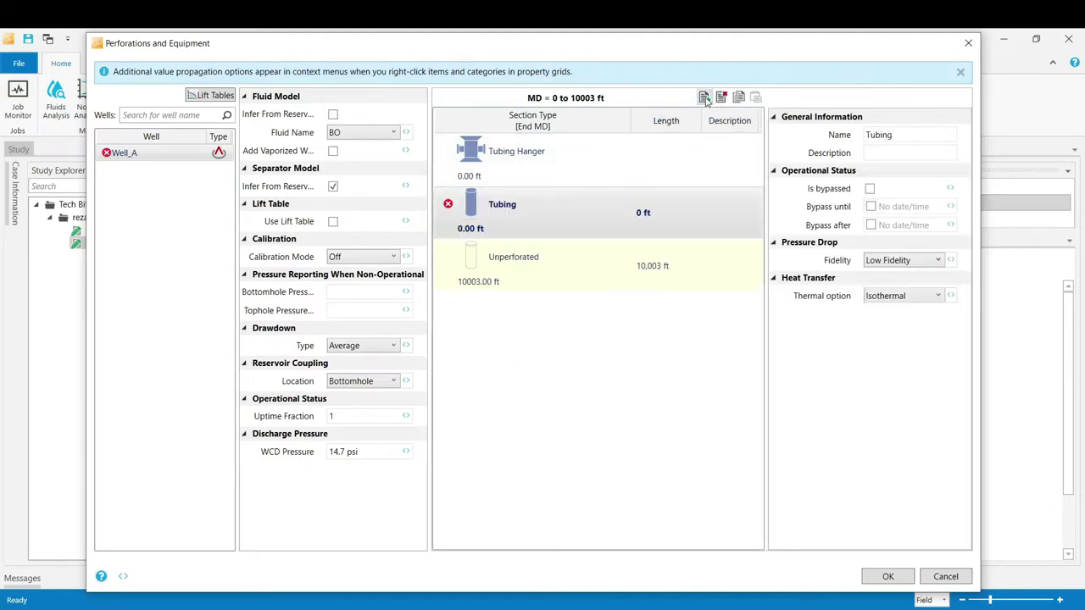
{"action": "left_click", "coordinate": [527, 212]}
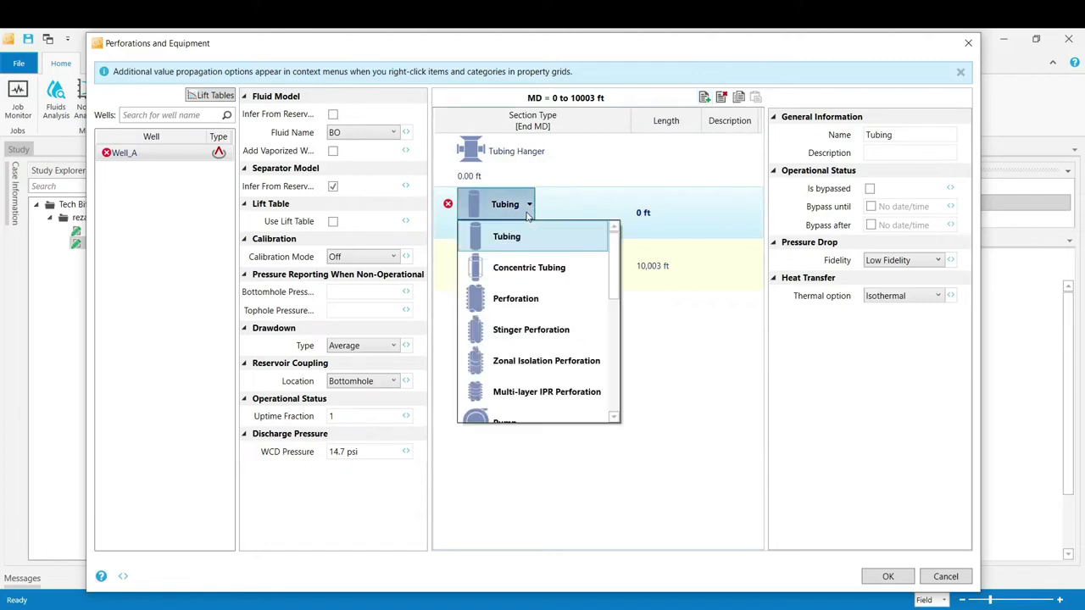
{"action": "mouse_move", "coordinate": [615, 259]}
{"action": "left_mouse_down"}
{"action": "mouse_move", "coordinate": [612, 366]}
{"action": "mouse_move", "coordinate": [612, 254]}
{"action": "left_mouse_up"}
{"action": "left_click", "coordinate": [591, 246]}
{"action": "left_click", "coordinate": [485, 228]}
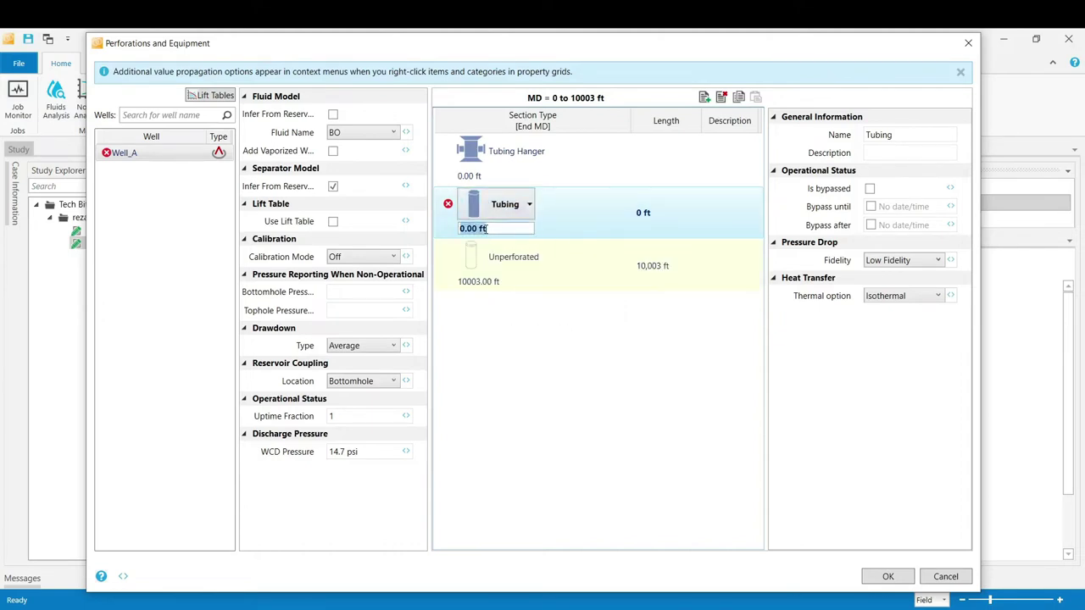
{"action": "type", "text": "10000"}
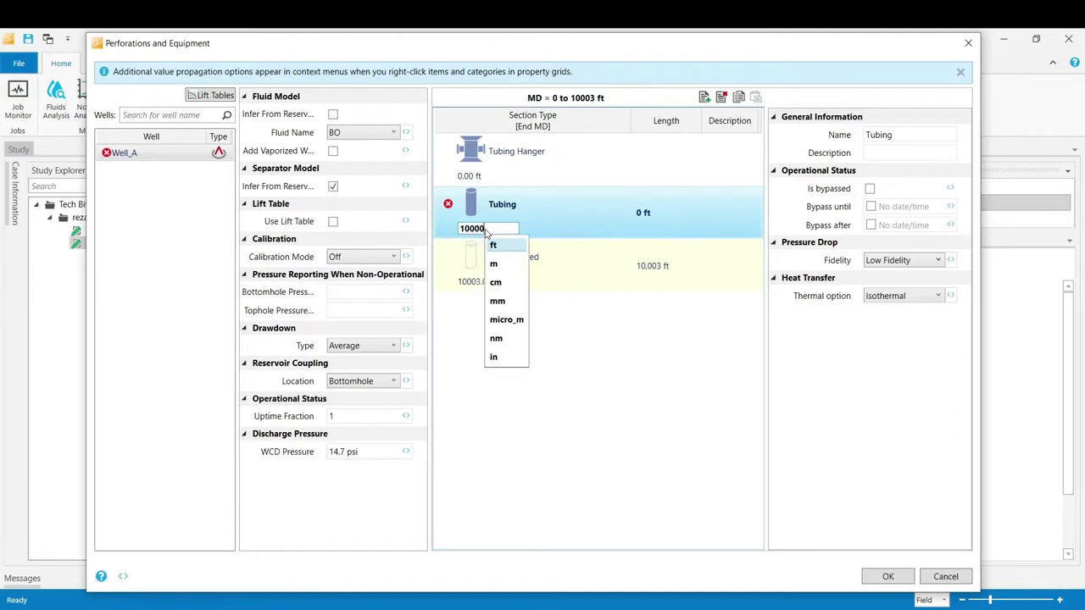
{"action": "left_click", "coordinate": [498, 247]}
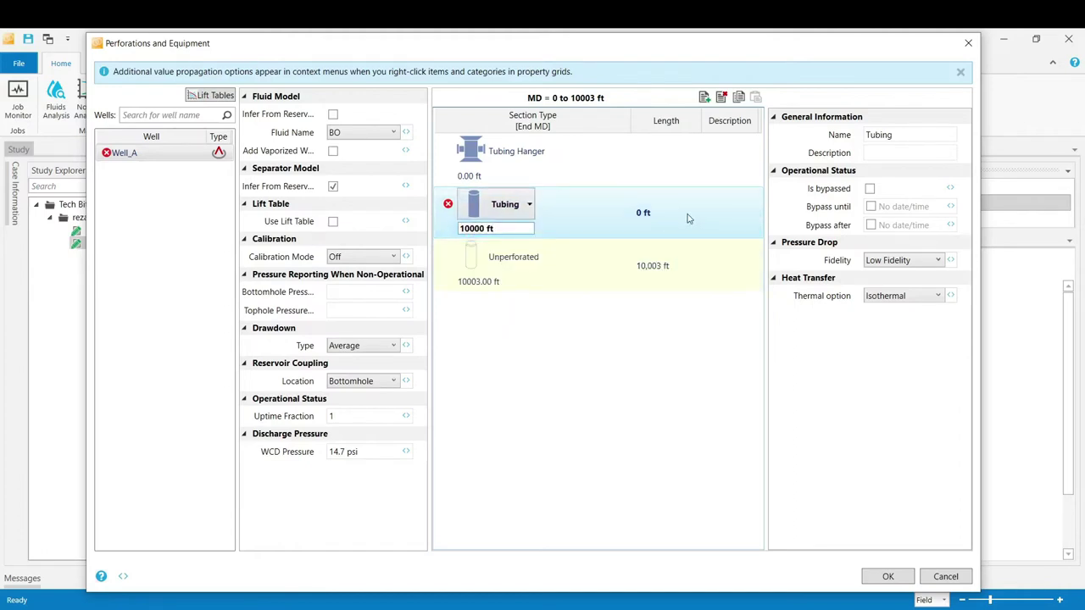
{"action": "left_click", "coordinate": [747, 219]}
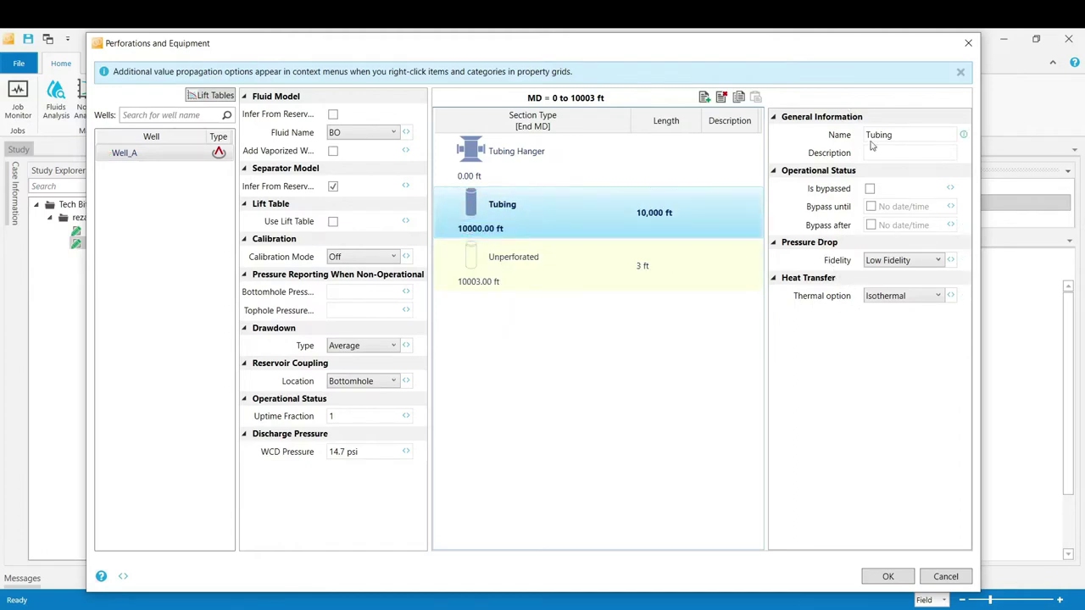
Step: Switch the Tubing pressure drop to High Fidelity with 0.0001 in absolute roughness
{"action": "left_click", "coordinate": [873, 265]}
{"action": "left_click", "coordinate": [886, 295]}
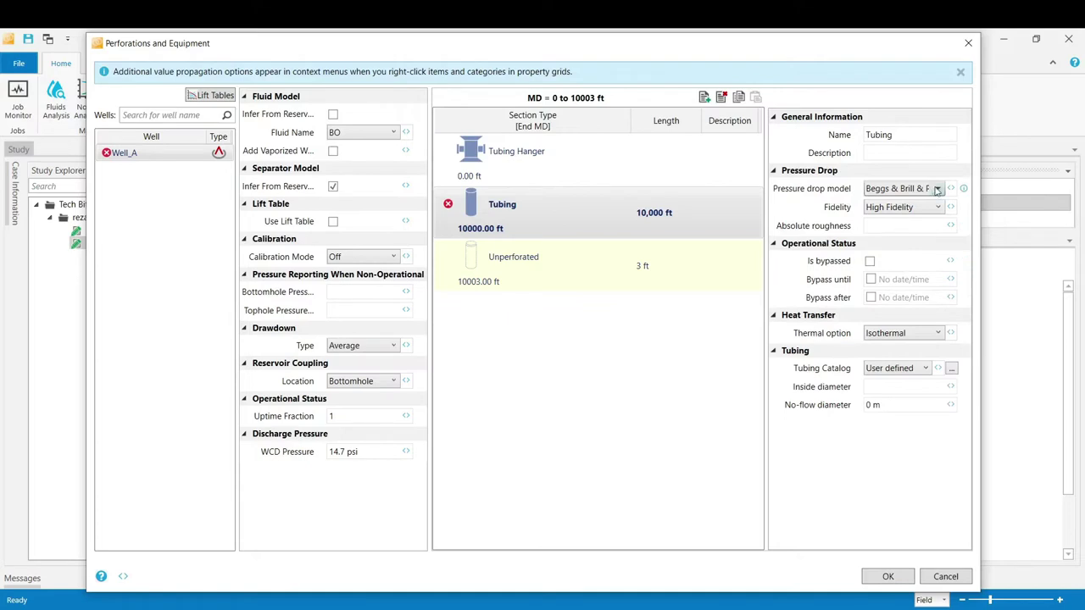
{"action": "left_click", "coordinate": [938, 190]}
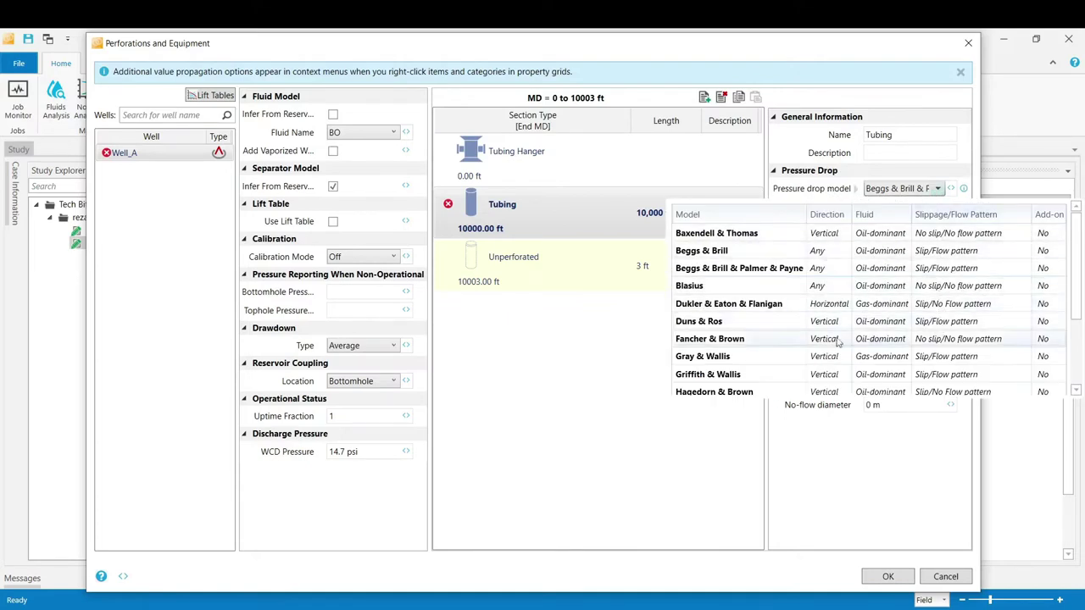
{"action": "left_click", "coordinate": [616, 343]}
{"action": "left_click", "coordinate": [892, 226]}
{"action": "type", "text": "0"}
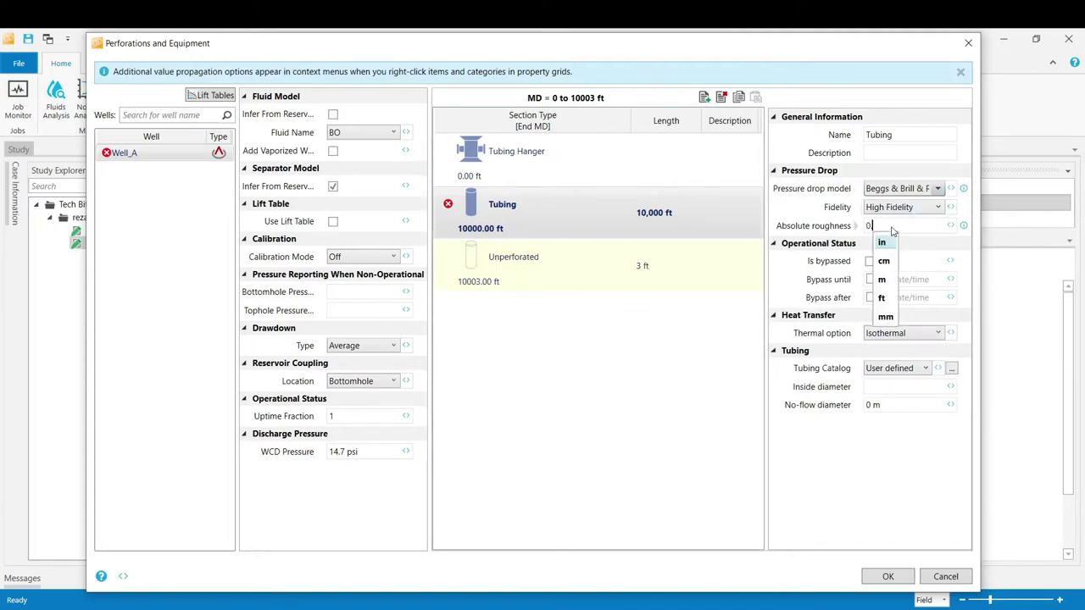
{"action": "type", "text": ".000"}
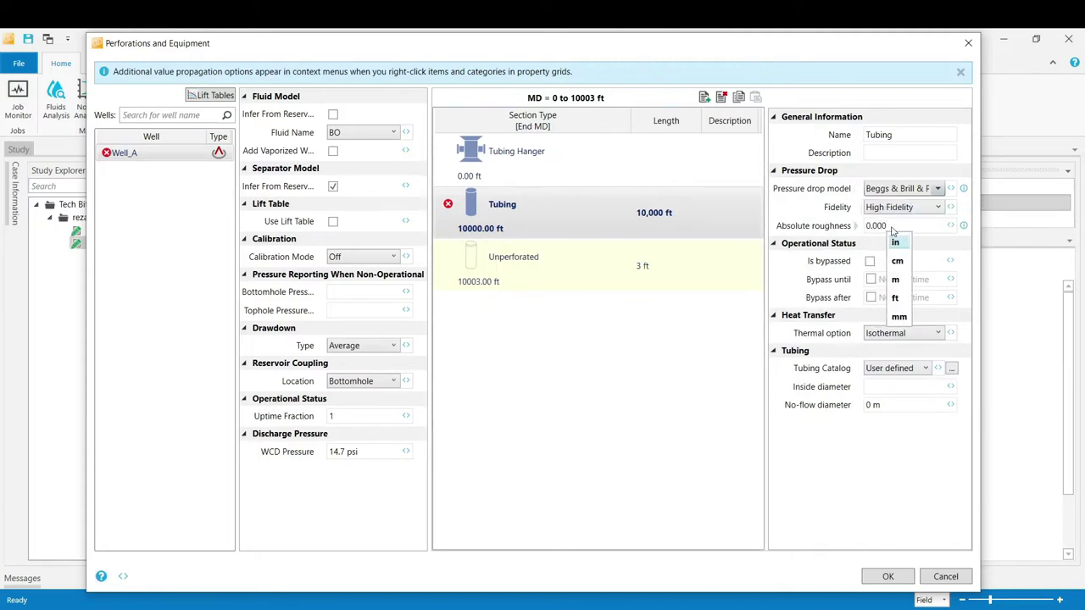
{"action": "type", "text": "1 in"}
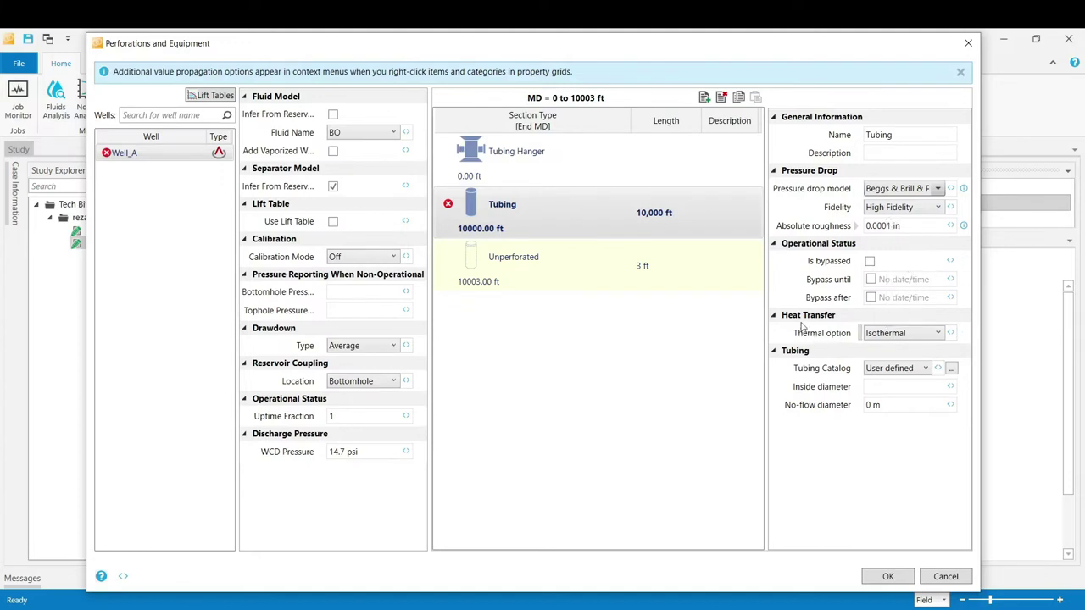
{"action": "left_click", "coordinate": [898, 338]}
Step: Use Thermal heat transfer at 3 Btu/(ft2*hr*degFDif) and a 4.5 in inside diameter
{"action": "left_click", "coordinate": [897, 337]}
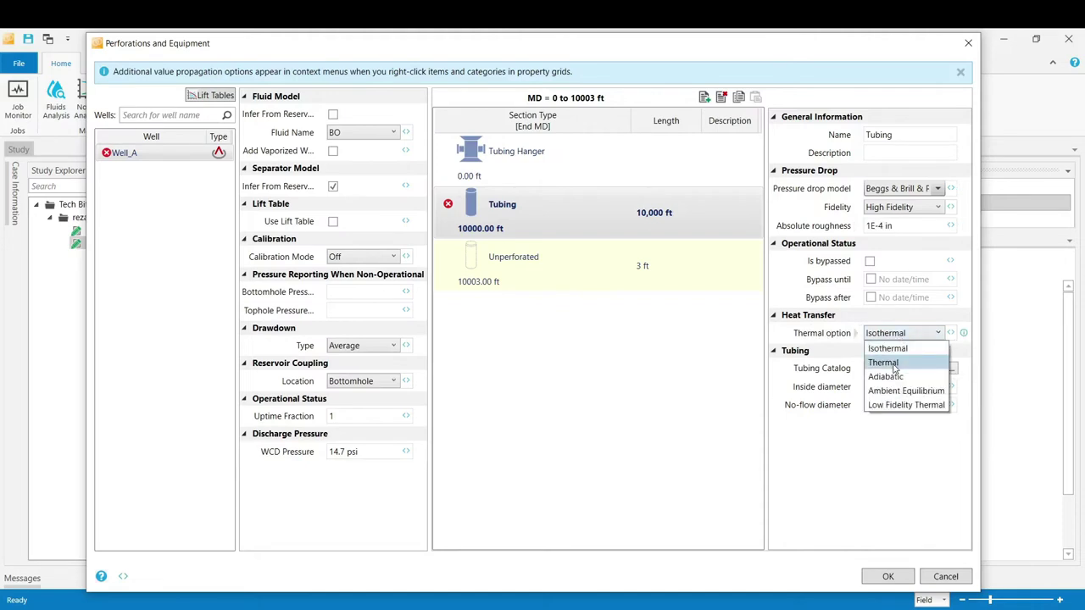
{"action": "left_click", "coordinate": [895, 363]}
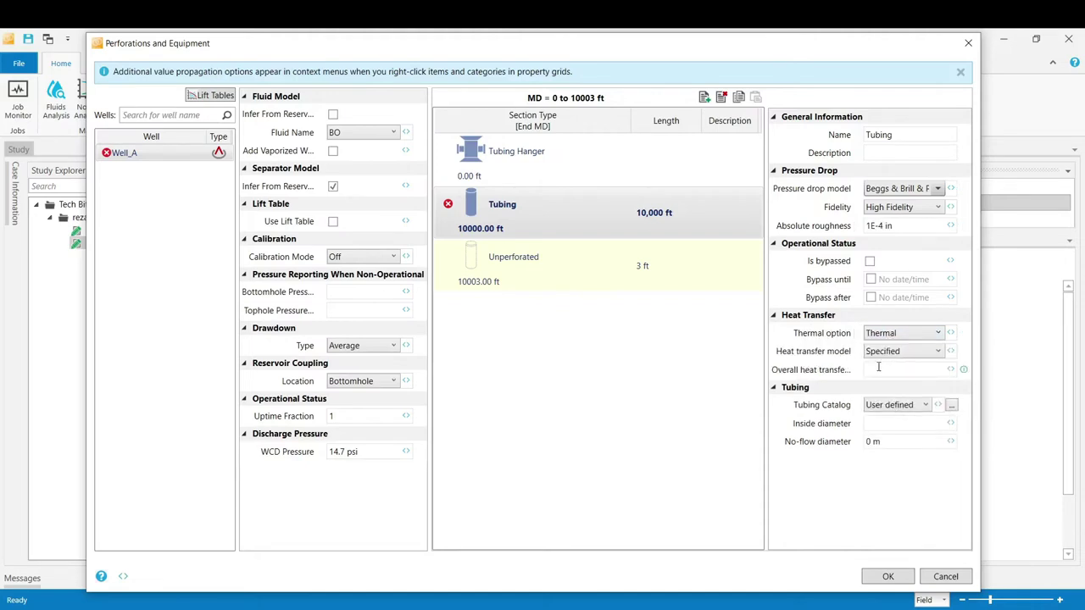
{"action": "left_click", "coordinate": [878, 371]}
{"action": "type", "text": "3"}
{"action": "left_click", "coordinate": [887, 388]}
{"action": "left_click", "coordinate": [873, 423]}
{"action": "type", "text": "4"}
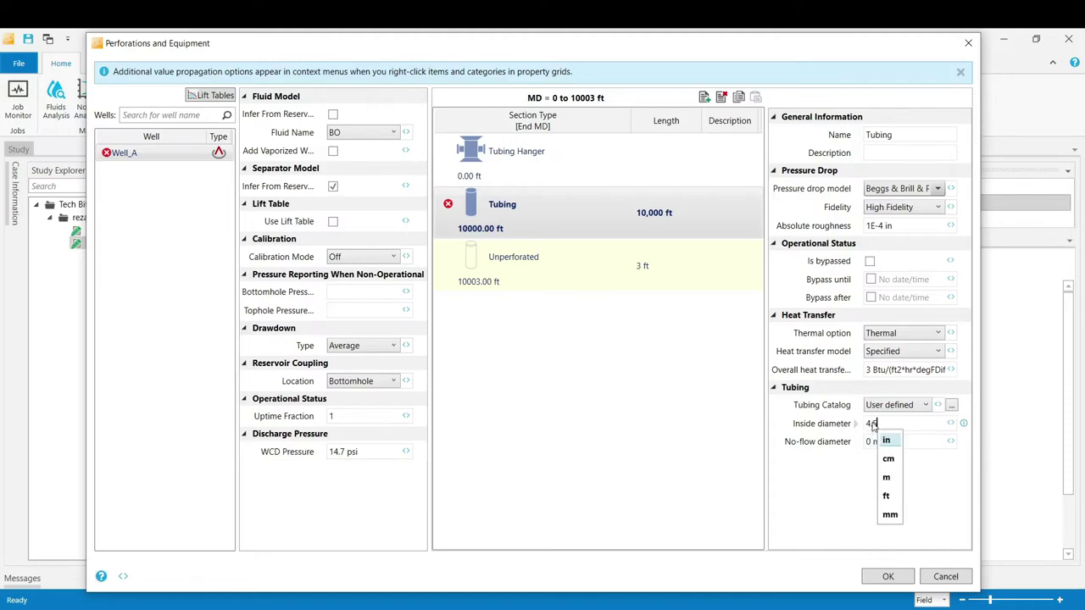
{"action": "type", "text": ".5"}
{"action": "left_click", "coordinate": [886, 440]}
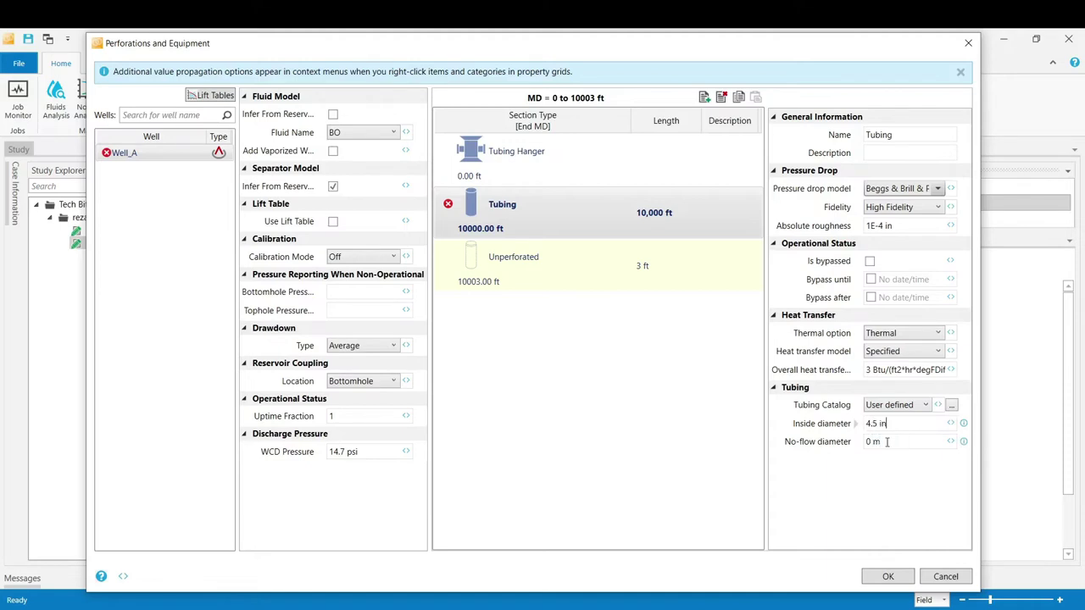
Step: Add a Perforation section ending at 10003 ft MD with a 0.5 in radius
{"action": "left_click", "coordinate": [704, 97]}
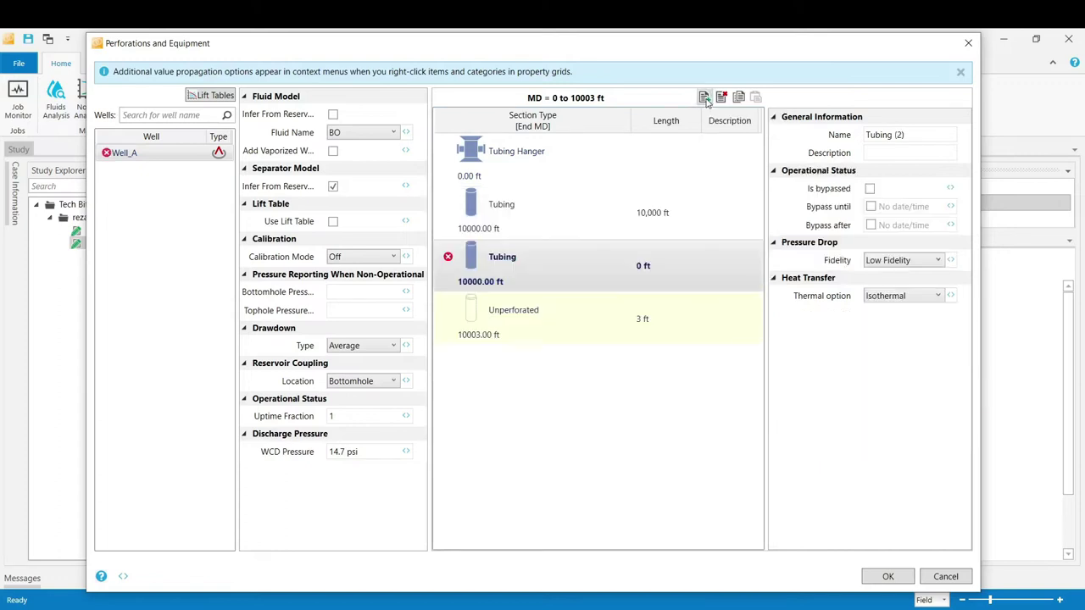
{"action": "left_click", "coordinate": [521, 265]}
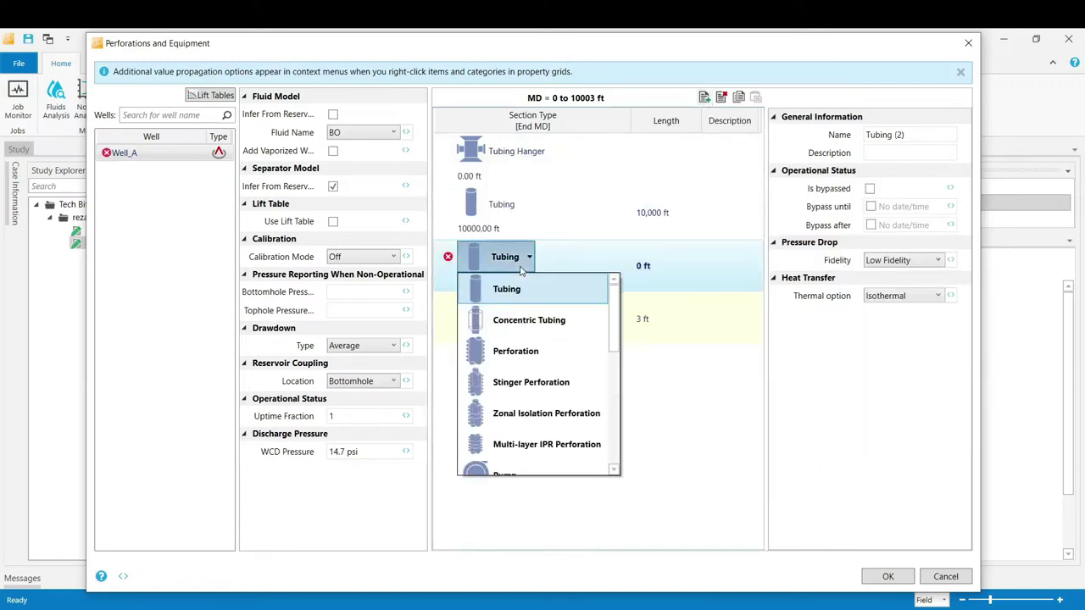
{"action": "left_click", "coordinate": [519, 351]}
{"action": "left_click", "coordinate": [504, 287]}
{"action": "type", "text": "10003"}
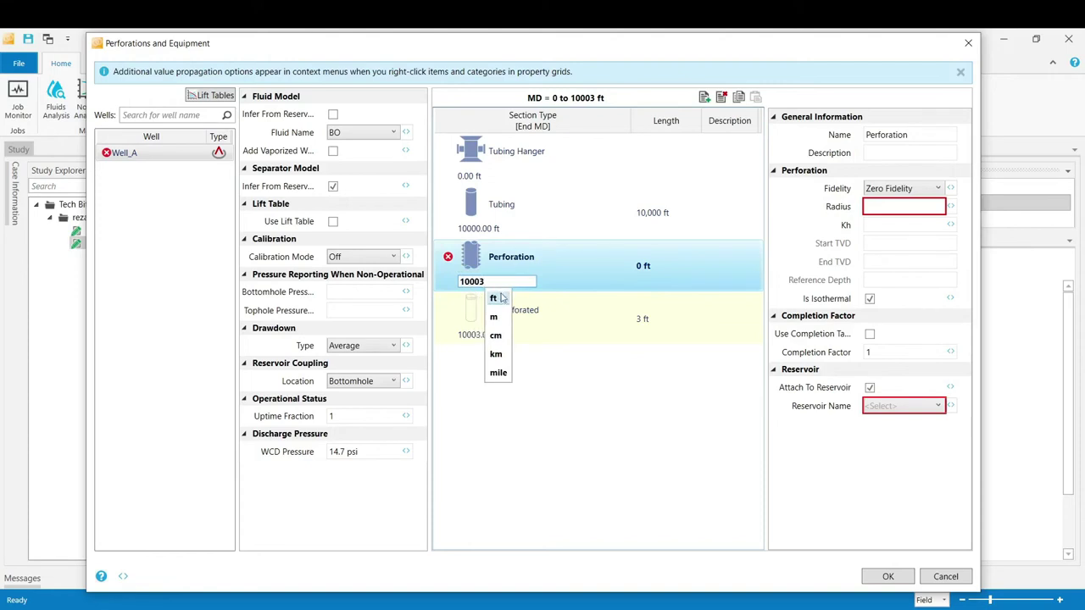
{"action": "left_click", "coordinate": [495, 300]}
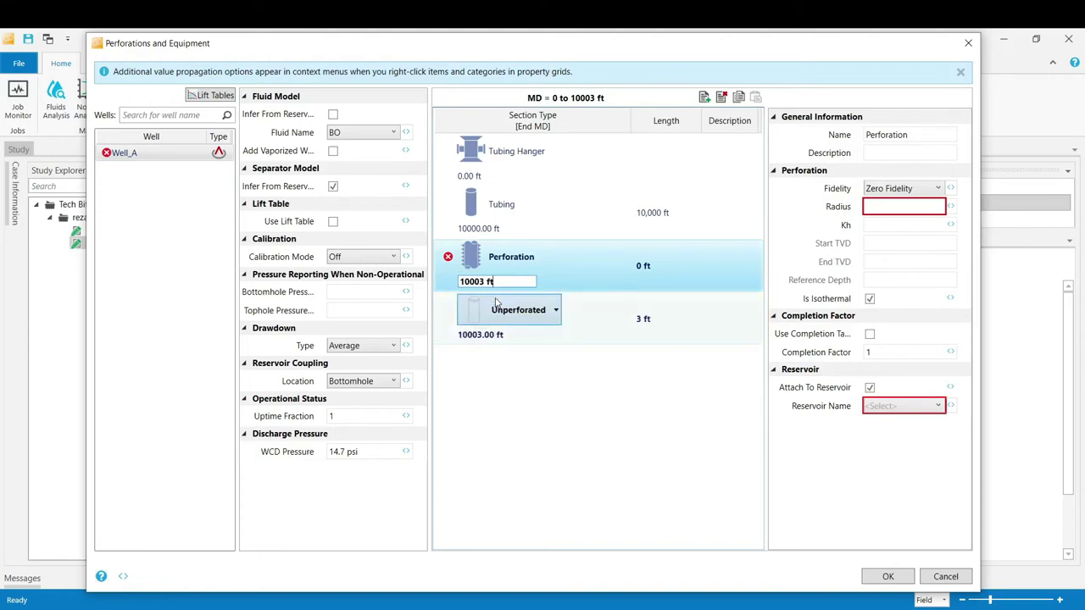
{"action": "left_click", "coordinate": [878, 206]}
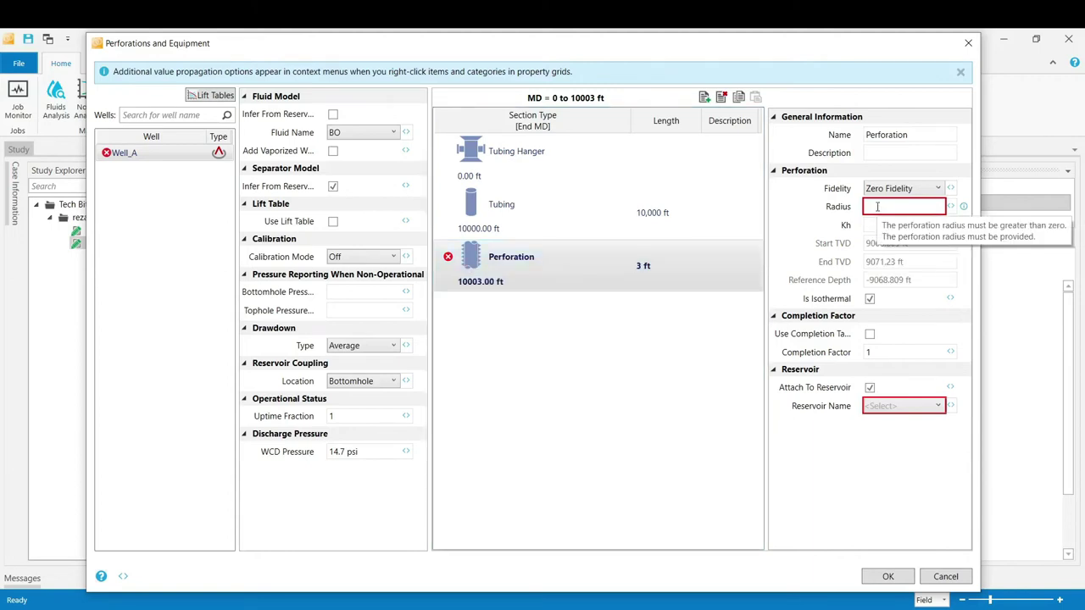
{"action": "type", "text": "0.5"}
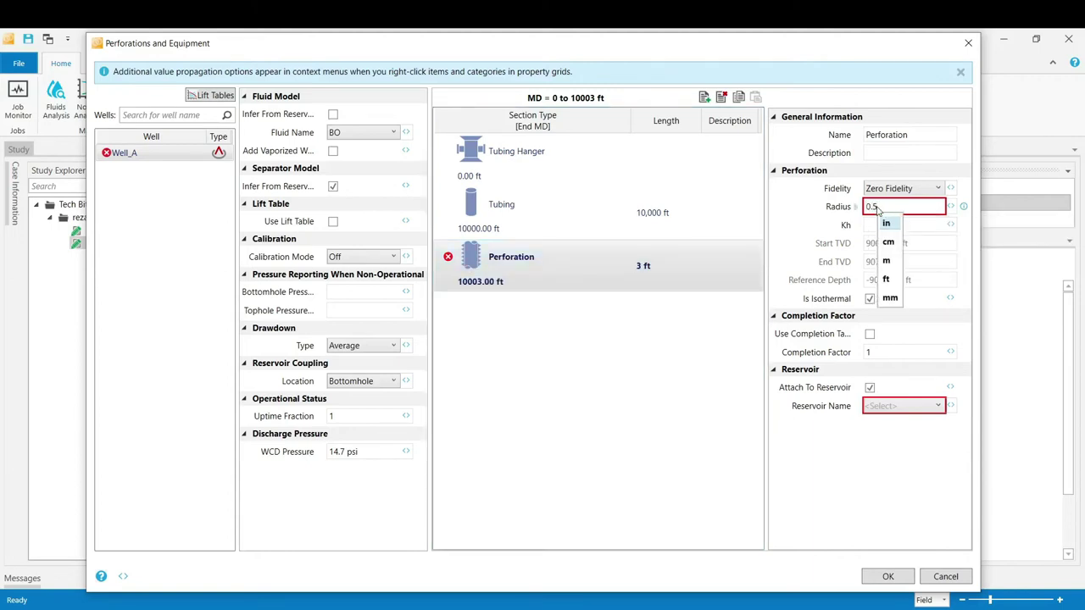
{"action": "left_click", "coordinate": [886, 223]}
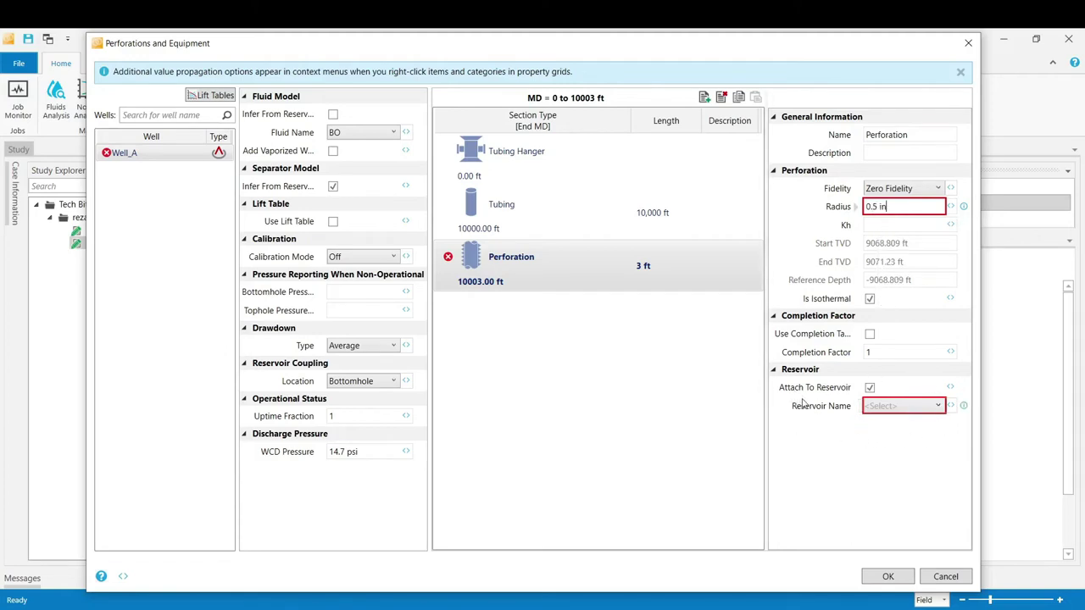
Step: Detach the perforation from the reservoir; set 5000 psi, 120 degF, 800 SCF/STB GOR, 0 water cut
{"action": "left_click", "coordinate": [870, 388]}
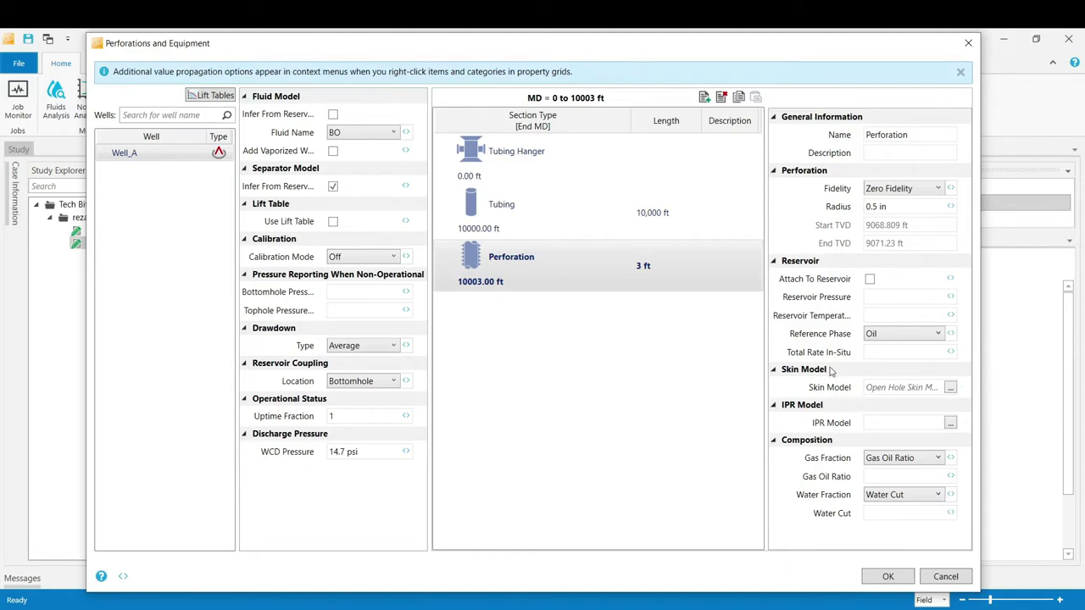
{"action": "left_click", "coordinate": [872, 298]}
{"action": "type", "text": "5000 psi"}
{"action": "left_click", "coordinate": [885, 316]}
{"action": "type", "text": "120"}
{"action": "left_click", "coordinate": [890, 333]}
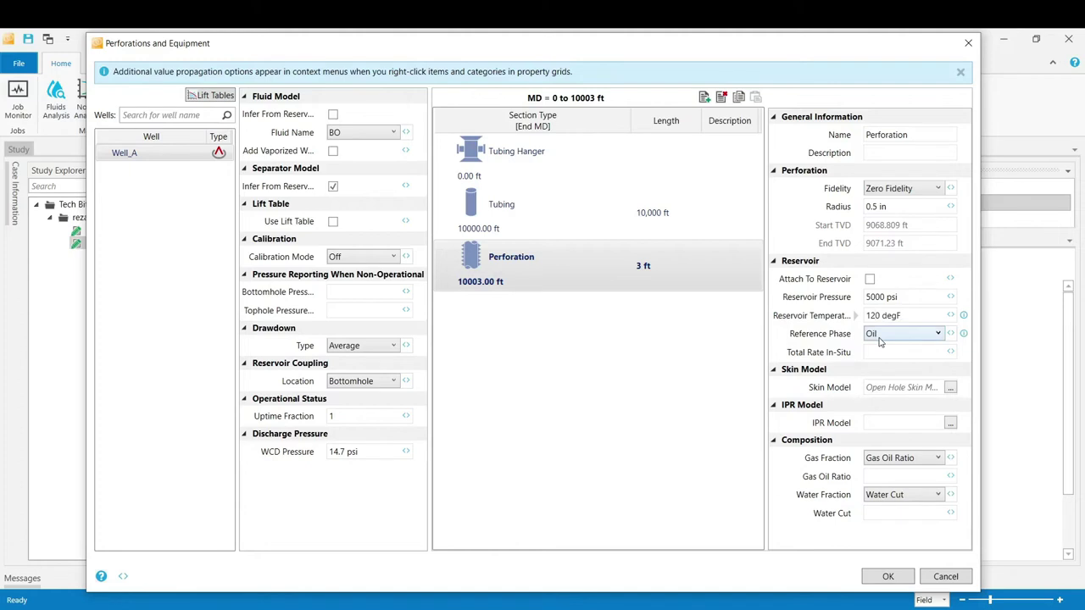
{"action": "left_click", "coordinate": [880, 477]}
{"action": "type", "text": "800"}
{"action": "left_click", "coordinate": [891, 494]}
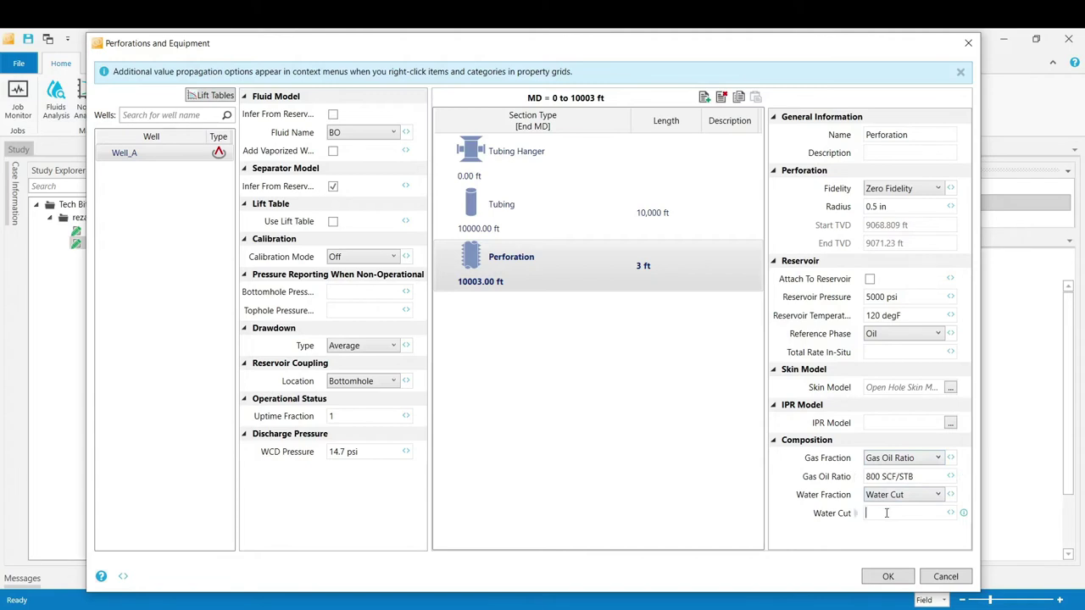
{"action": "type", "text": "0"}
{"action": "left_click", "coordinate": [889, 529]}
Step: Give the perforation an Oil - Productivity Index IPR of 4 STB/day/psiDif and accept the equipment settings
{"action": "left_click", "coordinate": [951, 425]}
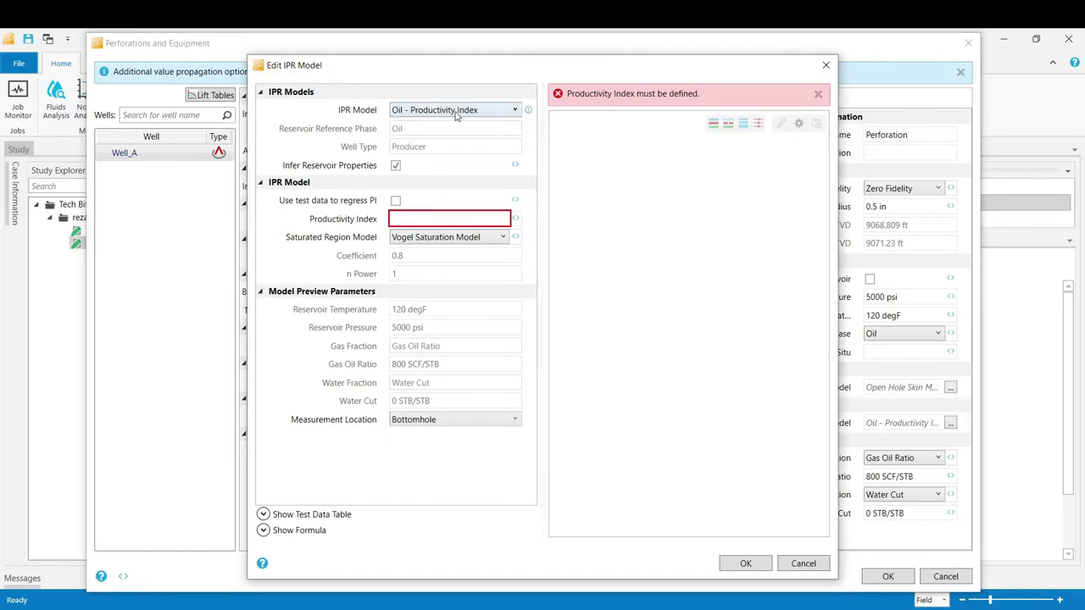
{"action": "left_click", "coordinate": [457, 111]}
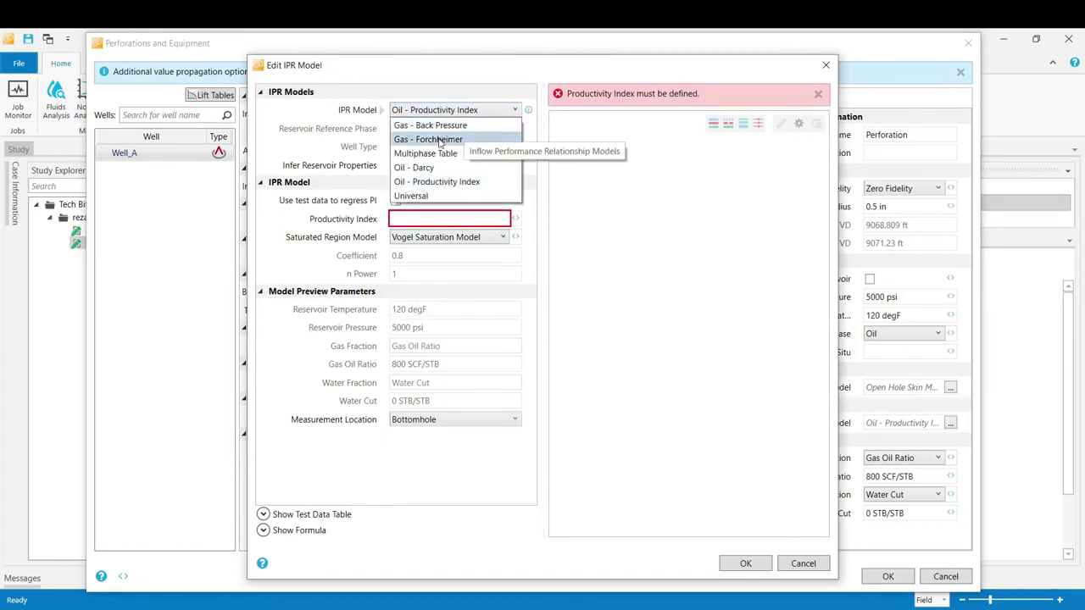
{"action": "left_click", "coordinate": [432, 183]}
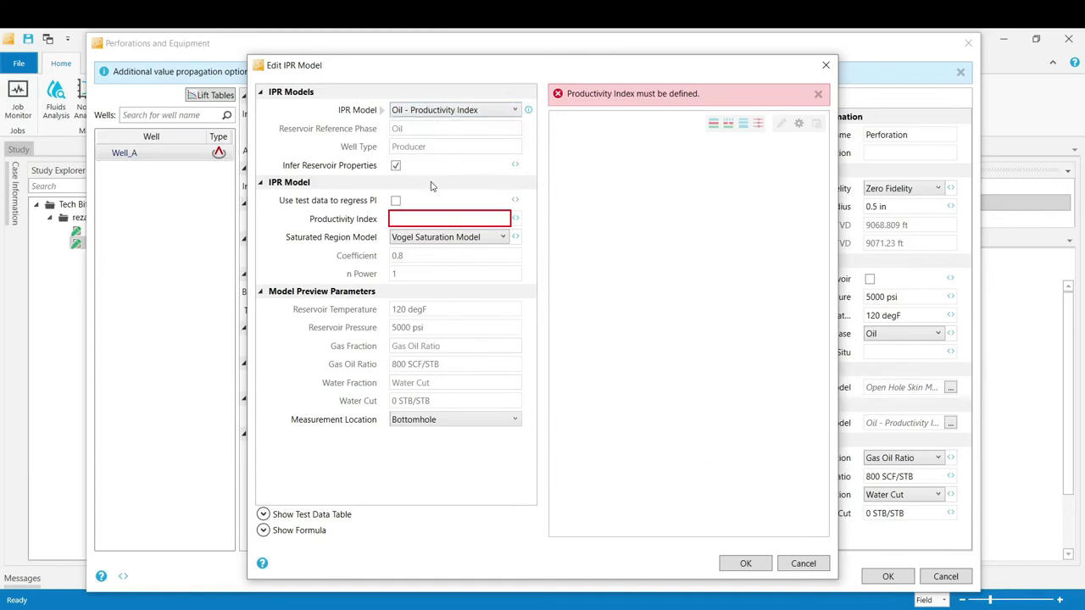
{"action": "left_click", "coordinate": [400, 220]}
{"action": "type", "text": "4"}
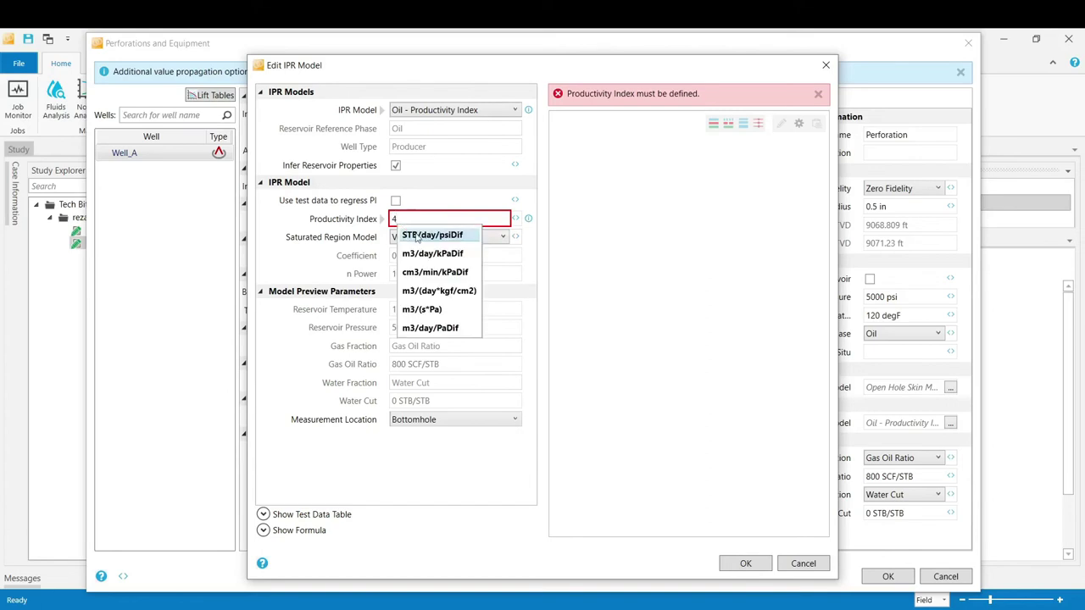
{"action": "left_click", "coordinate": [416, 235]}
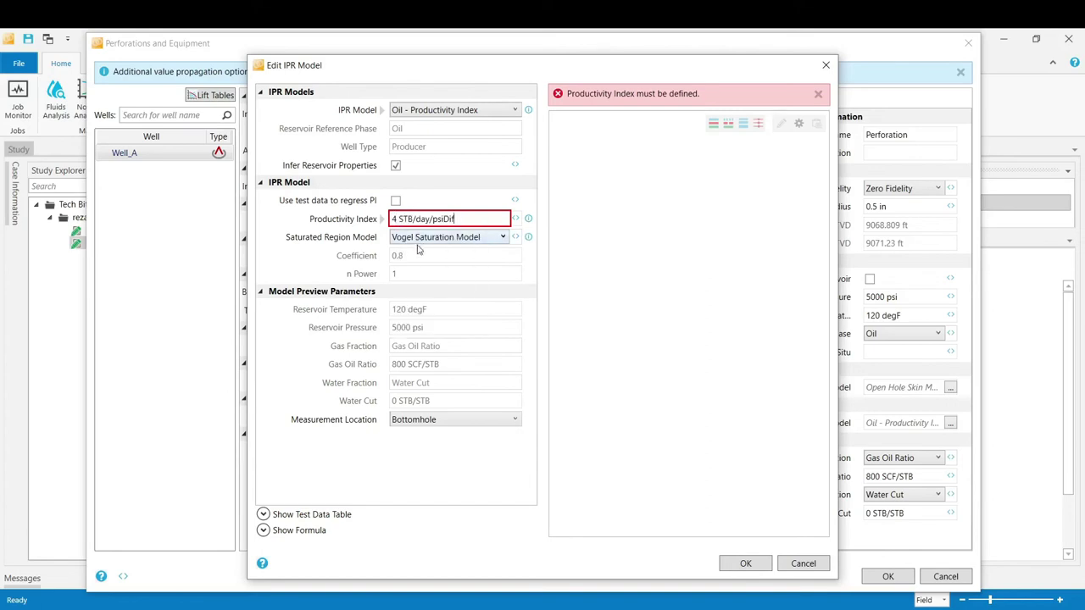
{"action": "left_click", "coordinate": [746, 564]}
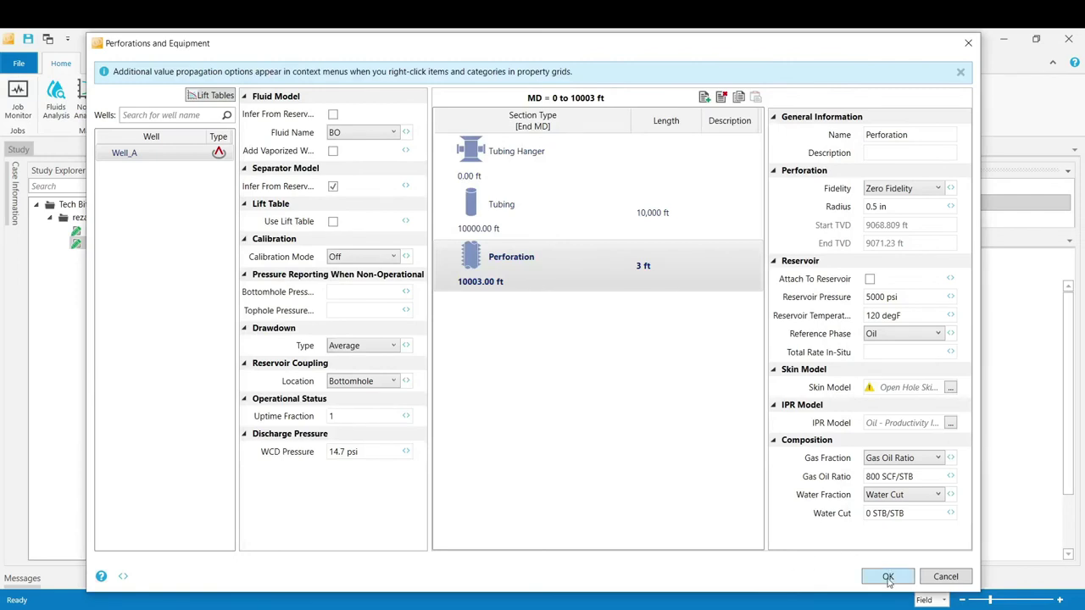
{"action": "left_click", "coordinate": [888, 577]}
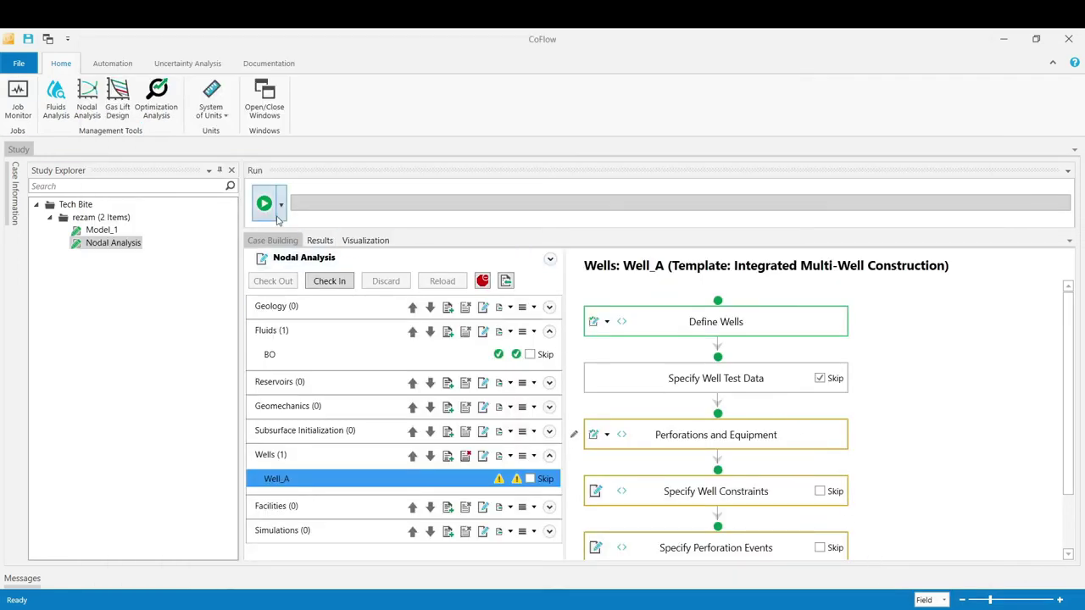
Step: Run the case, skipping Well Constraints, Perforation Events and Well Simulation Time Events
{"action": "left_click", "coordinate": [266, 207]}
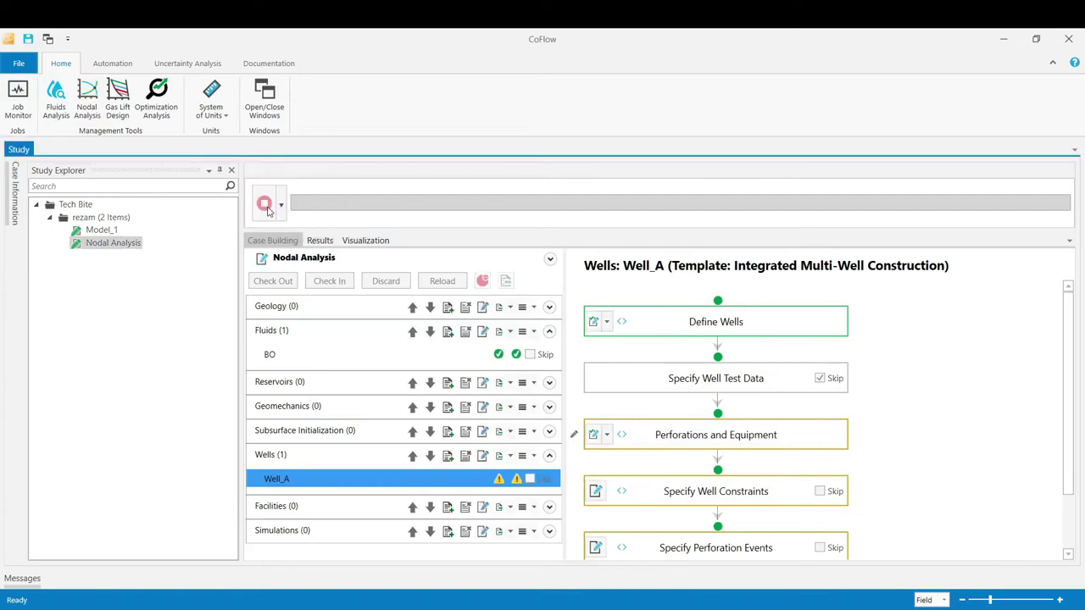
{"action": "left_click", "coordinate": [266, 208]}
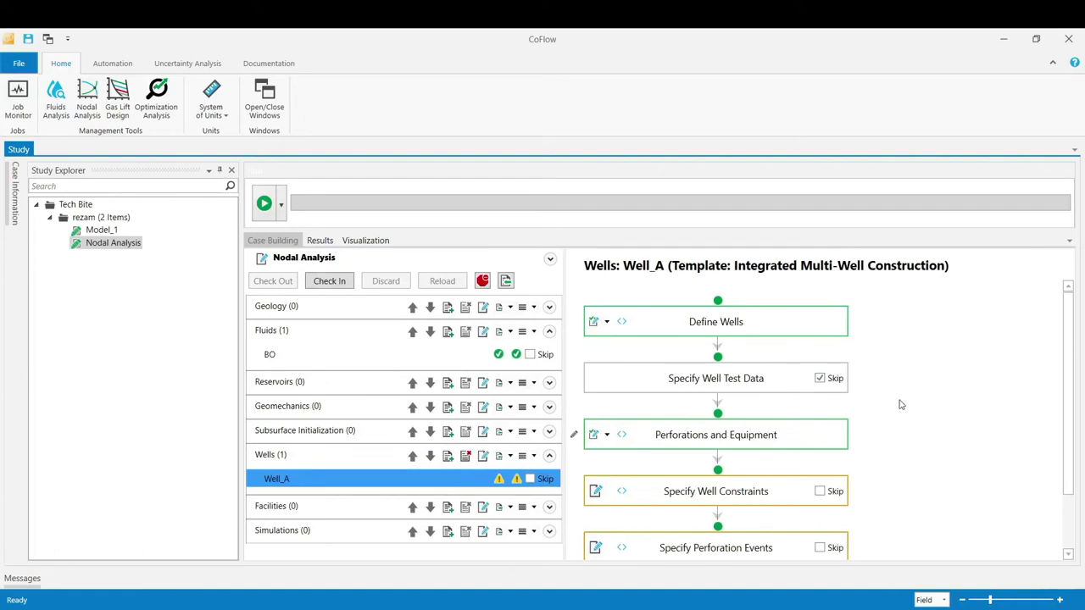
{"action": "scroll", "coordinate": [901, 406], "scroll_direction": "down", "scroll_amount": 1}
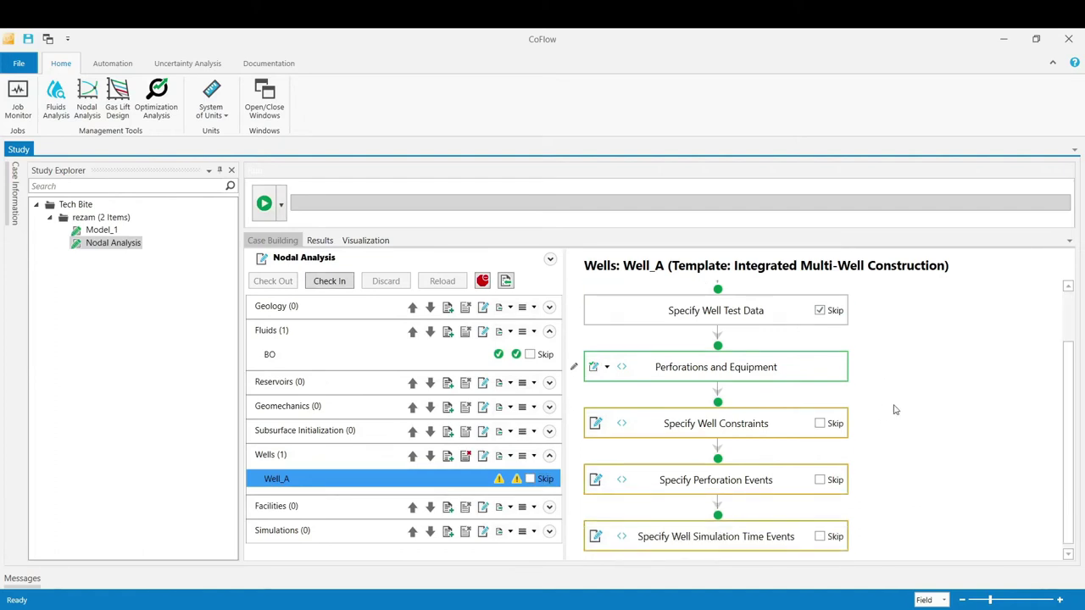
{"action": "left_click", "coordinate": [820, 424]}
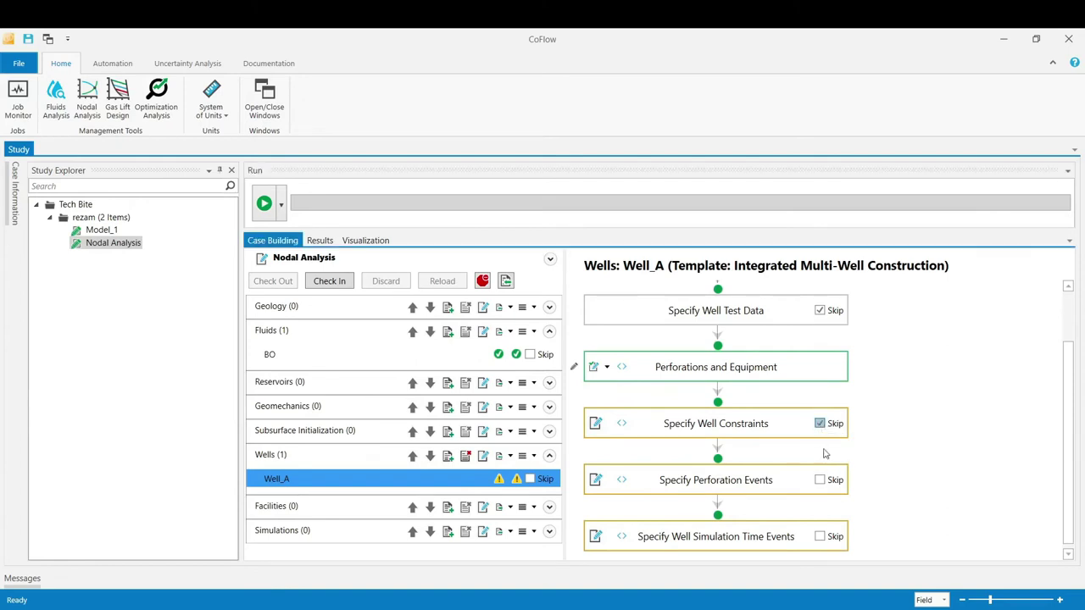
{"action": "left_click", "coordinate": [820, 481]}
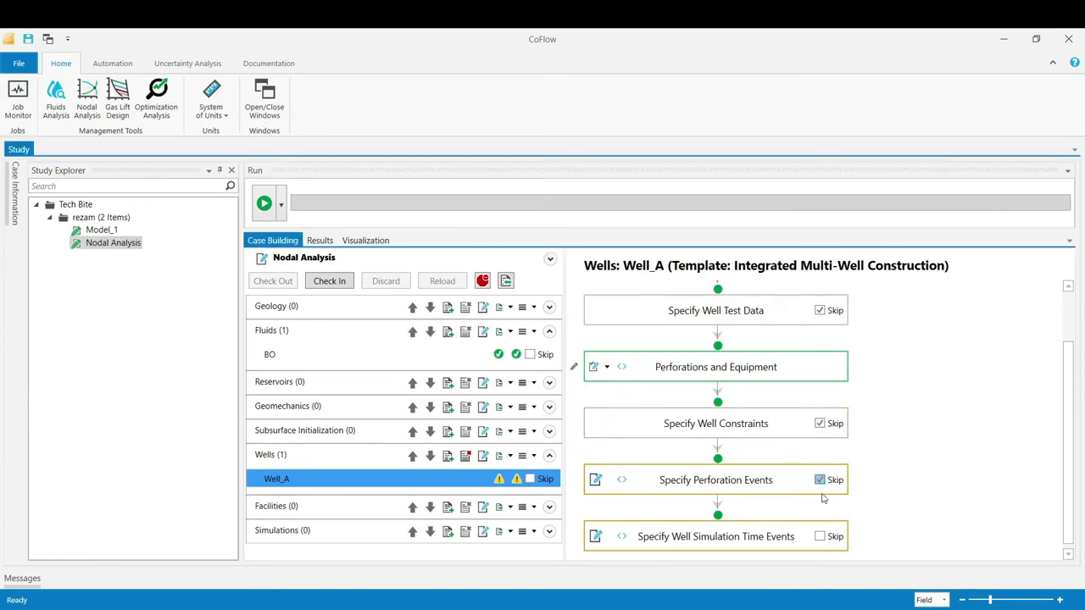
{"action": "left_click", "coordinate": [820, 537]}
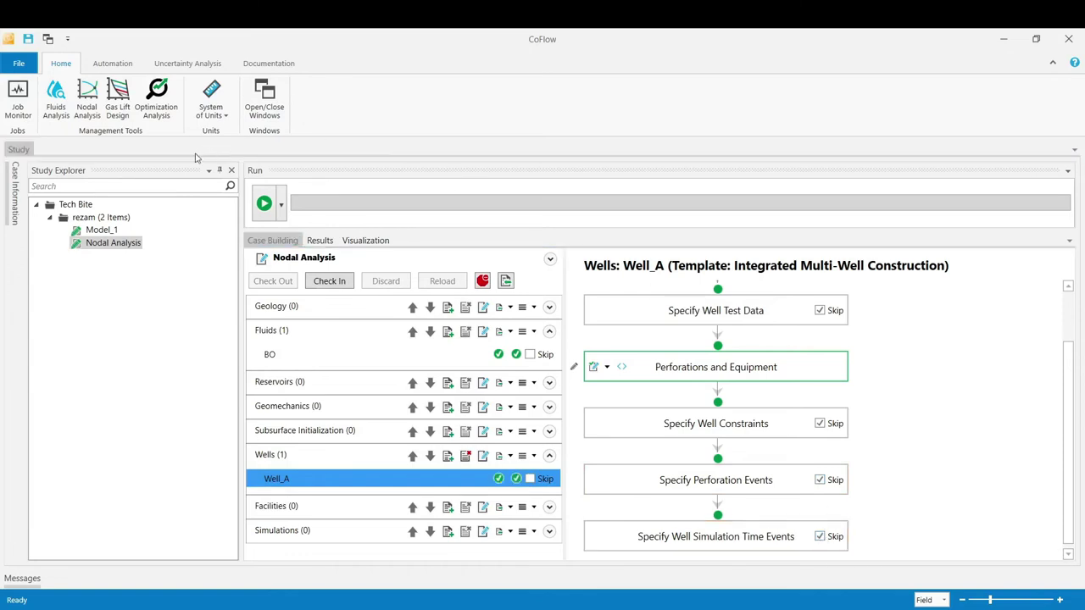
Step: In the Nodal Analysis Manager, keep Well_A selected and create a new nodal analysis
{"action": "left_click", "coordinate": [89, 100]}
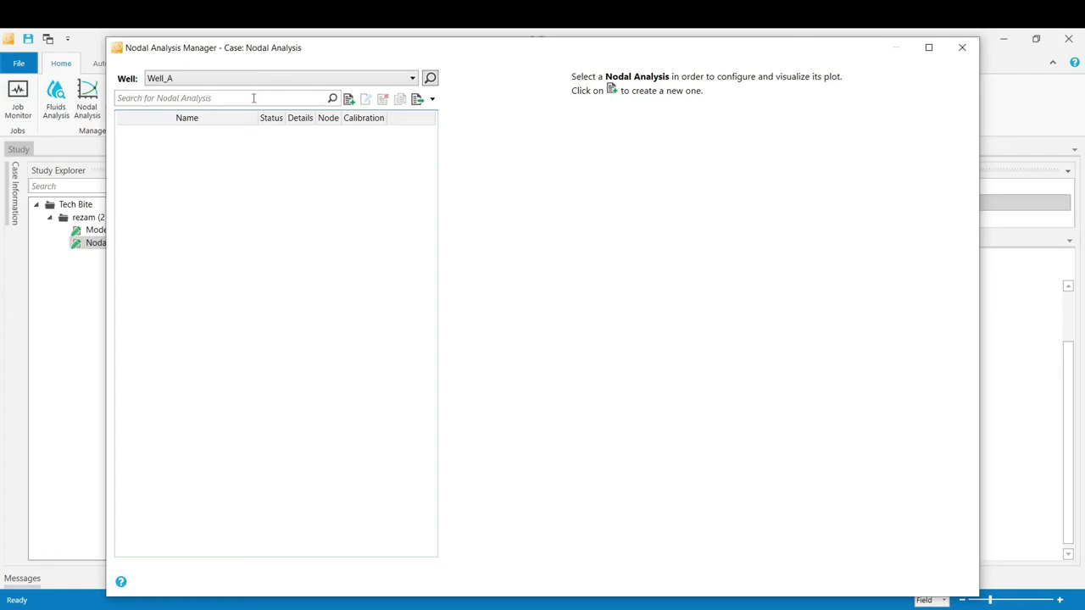
{"action": "left_click", "coordinate": [316, 79]}
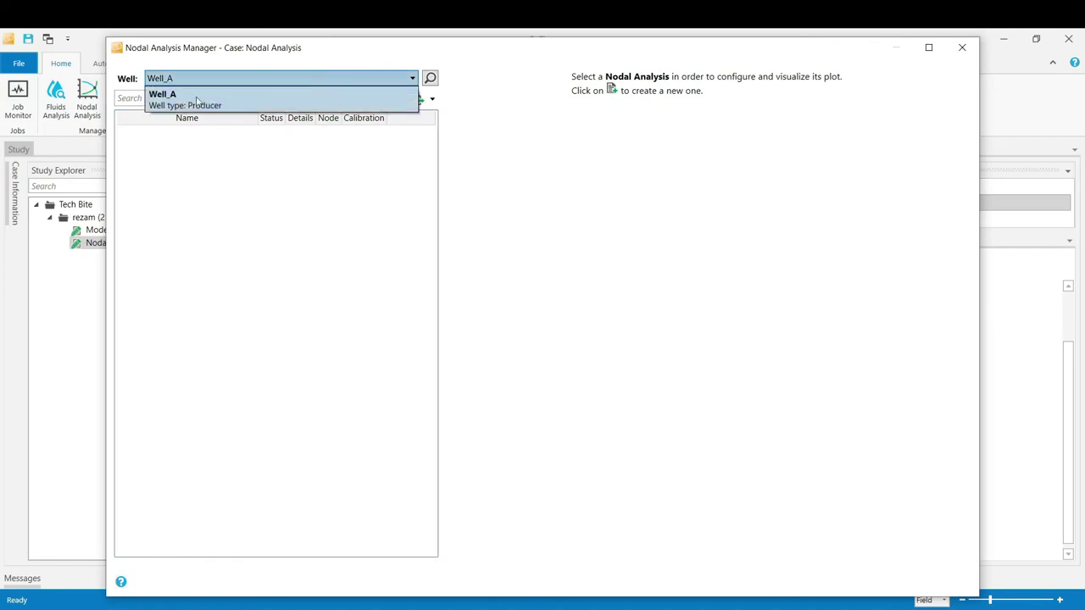
{"action": "left_click", "coordinate": [216, 157]}
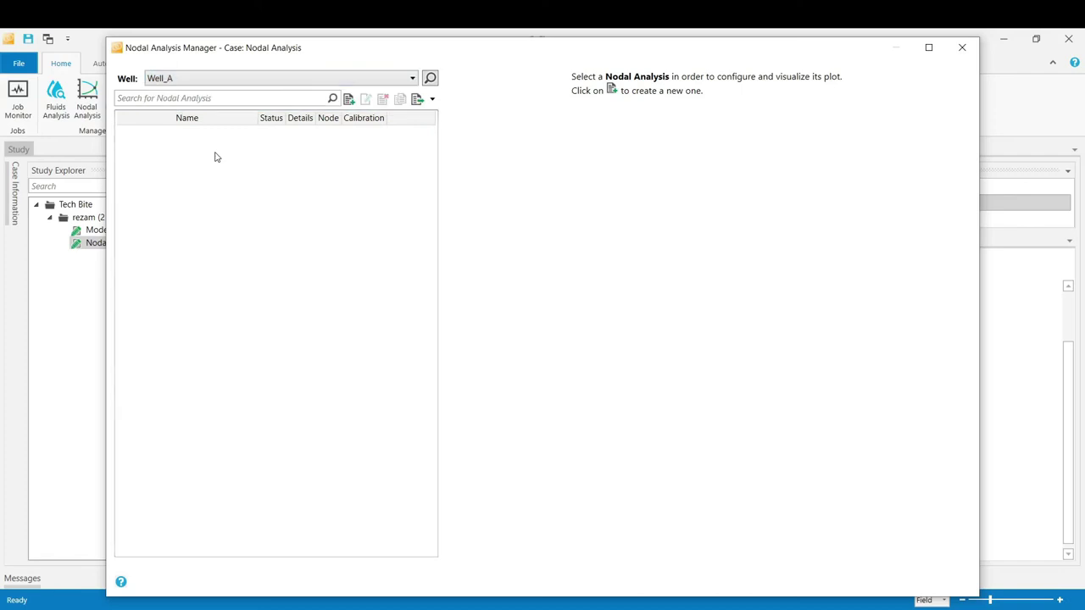
{"action": "left_click", "coordinate": [348, 99]}
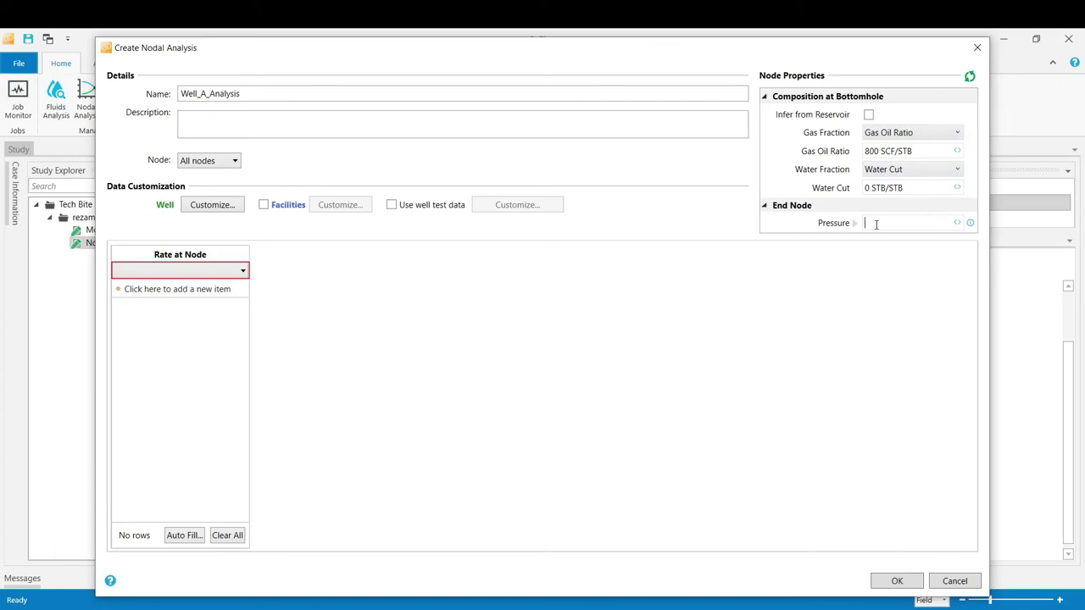
Step: Set end node pressure to 500 psi and Rate at Node to Oil Rate SC Inst
{"action": "left_click", "coordinate": [876, 225]}
{"action": "type", "text": "500"}
{"action": "left_click", "coordinate": [890, 240]}
{"action": "left_click", "coordinate": [188, 272]}
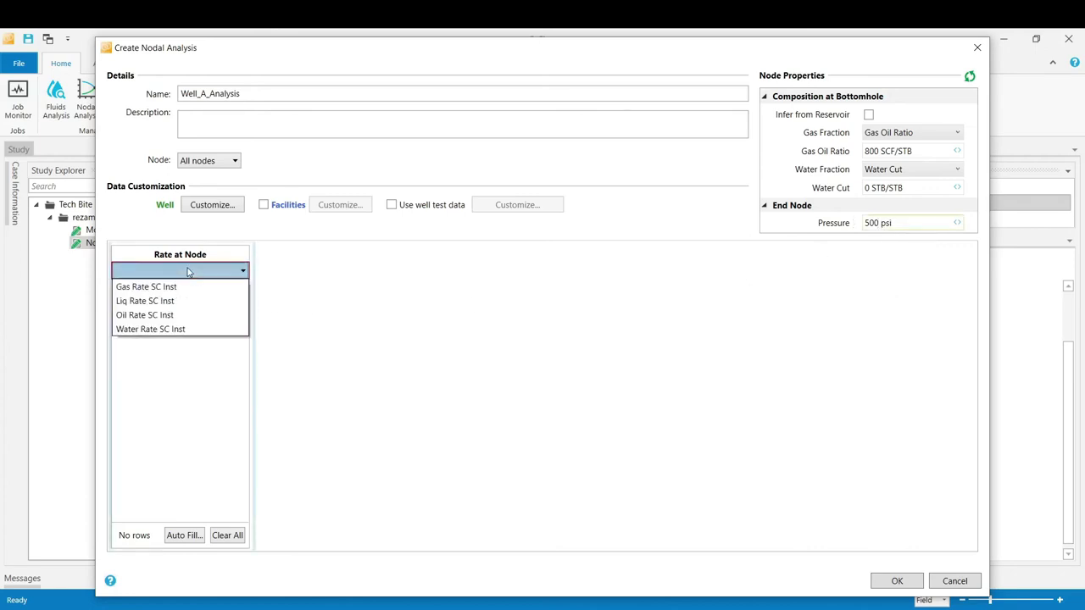
{"action": "left_click", "coordinate": [138, 315]}
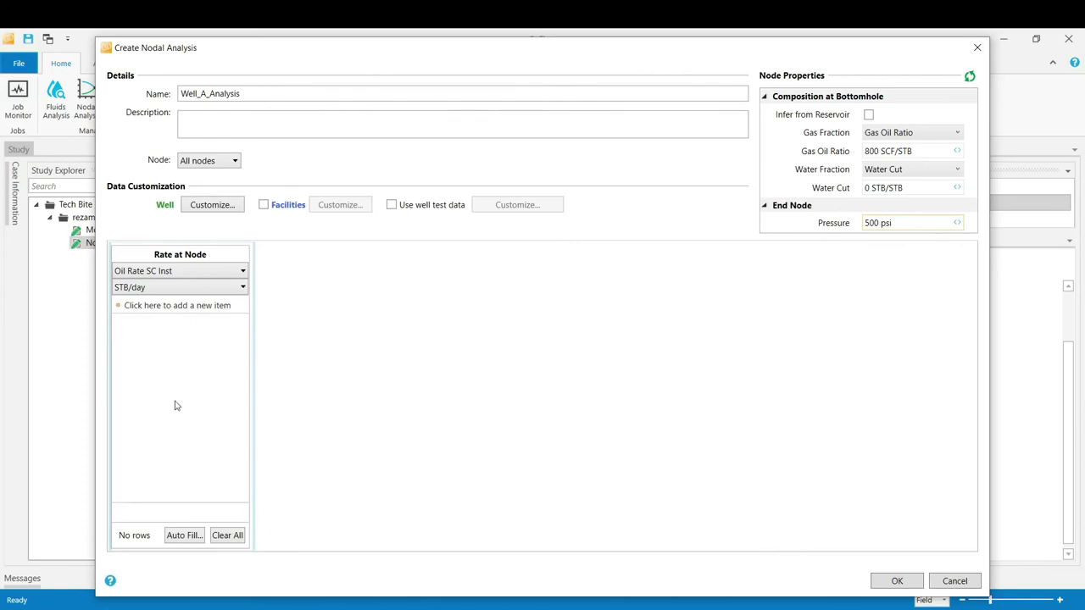
Step: Auto-fill the Rate at Node column with 10 points from 100 to 10000 STB/day
{"action": "left_click", "coordinate": [190, 539]}
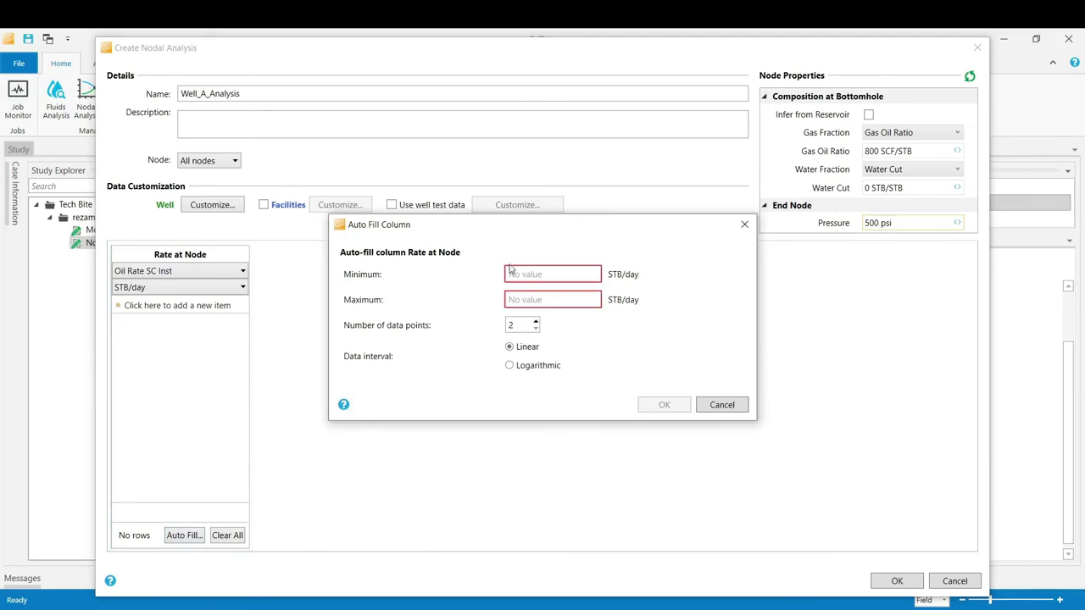
{"action": "left_click", "coordinate": [514, 279]}
{"action": "type", "text": "100"}
{"action": "left_click", "coordinate": [514, 301]}
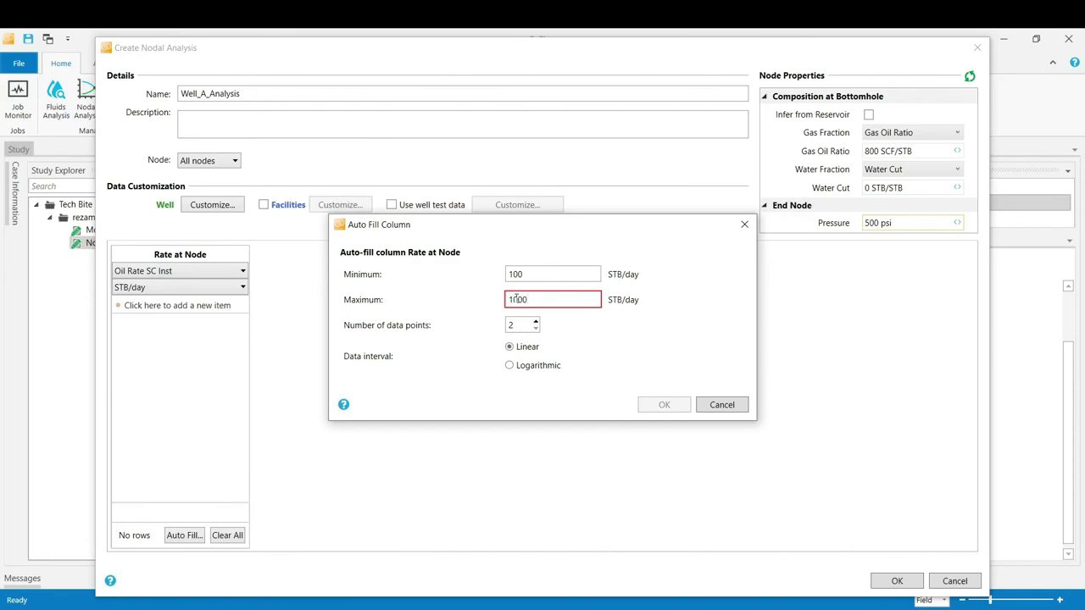
{"action": "type", "text": "10000"}
{"action": "left_click", "coordinate": [517, 329]}
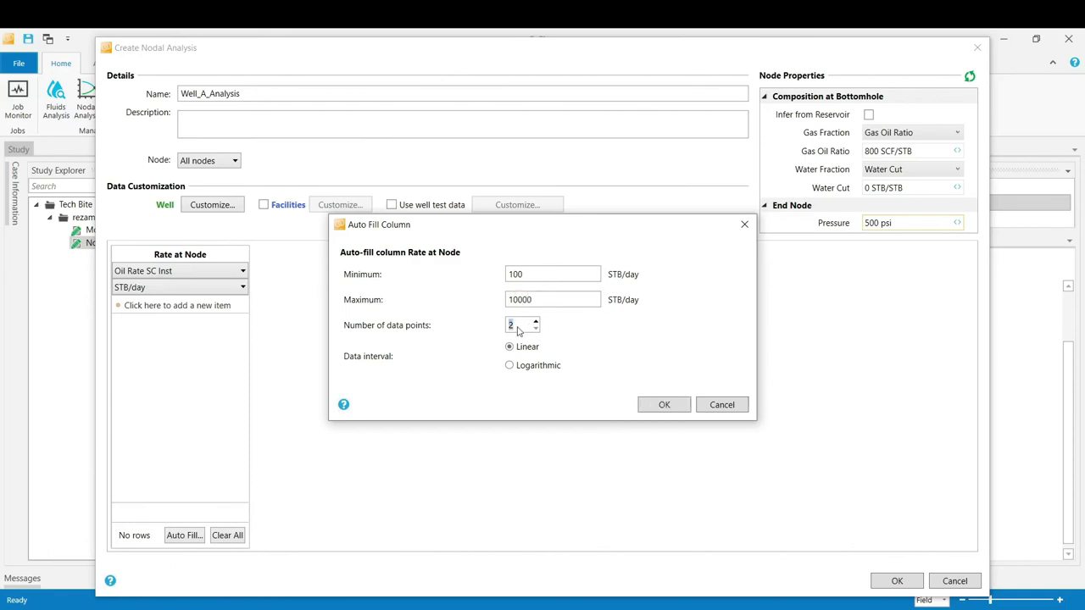
{"action": "type", "text": "10"}
{"action": "left_click", "coordinate": [665, 405]}
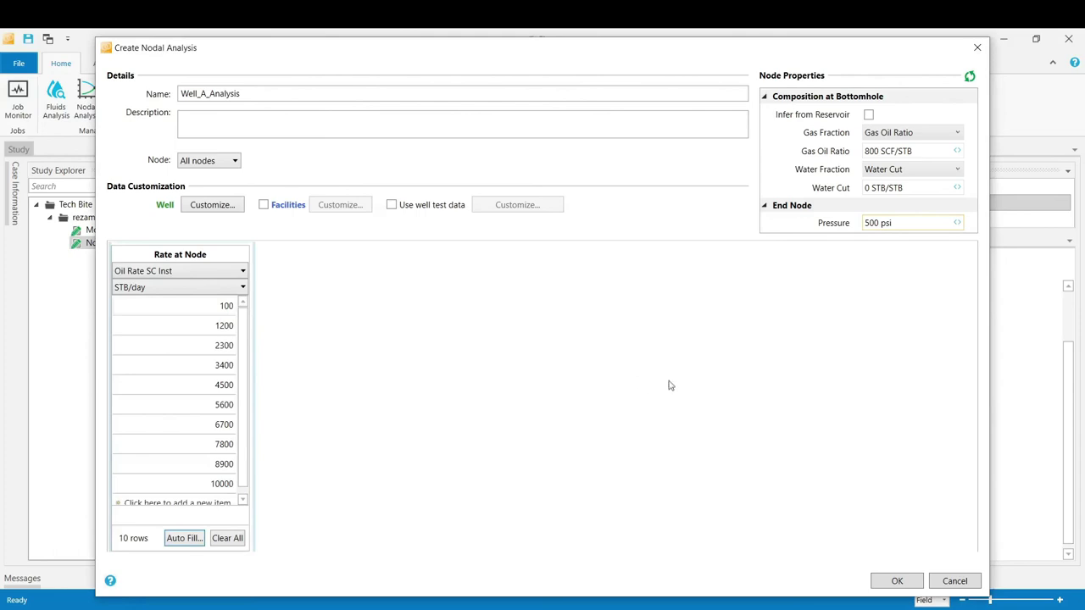
Step: Create Well_A_Analysis and show the operating point where inflow and outflow curves cross
{"action": "left_click", "coordinate": [896, 582]}
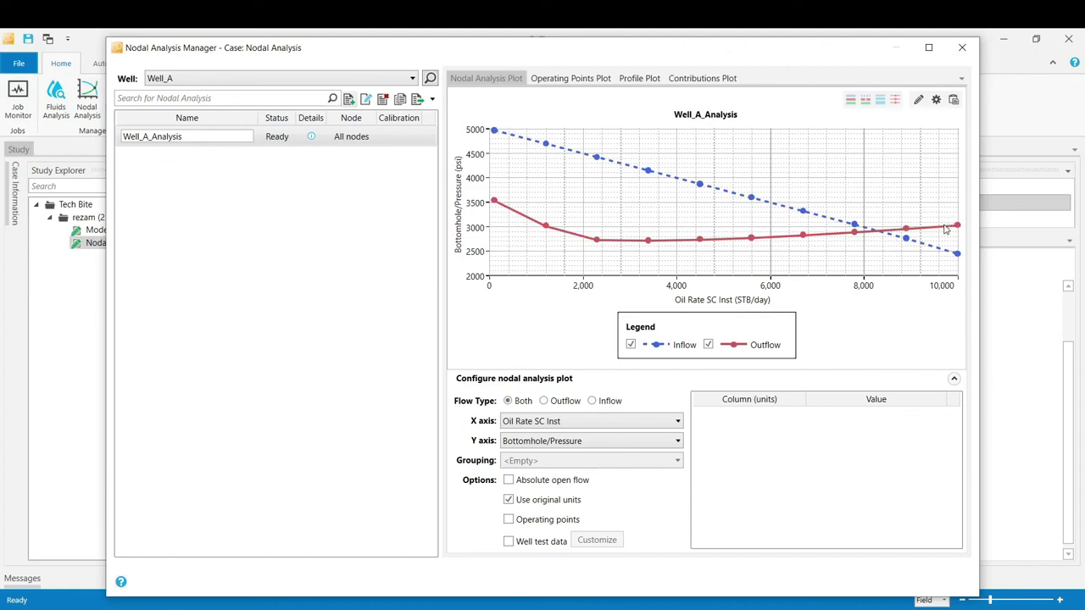
{"action": "left_click", "coordinate": [509, 519]}
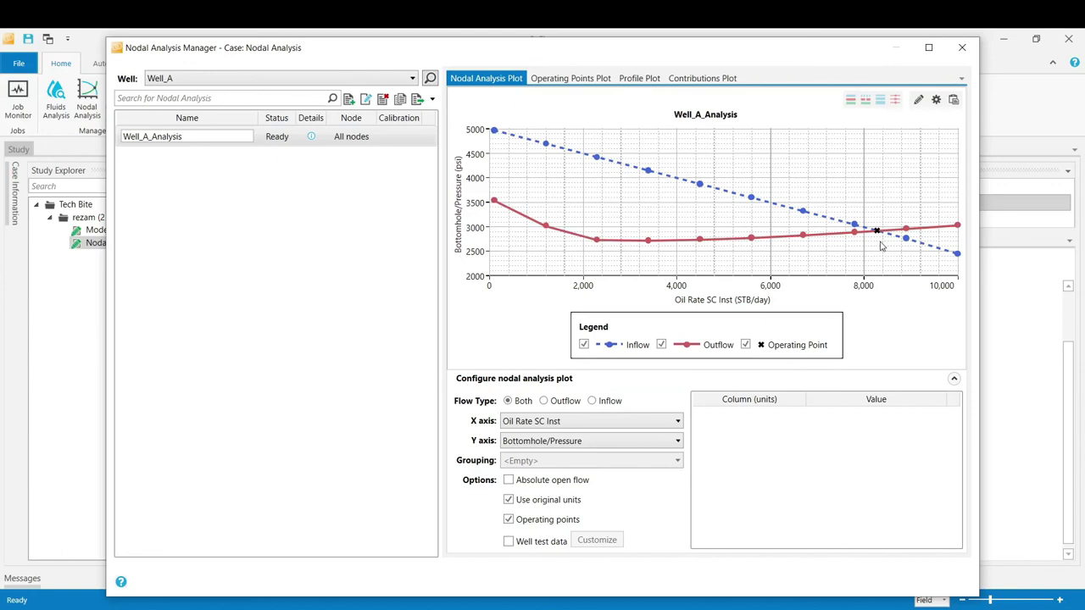
{"action": "left_click", "coordinate": [918, 102]}
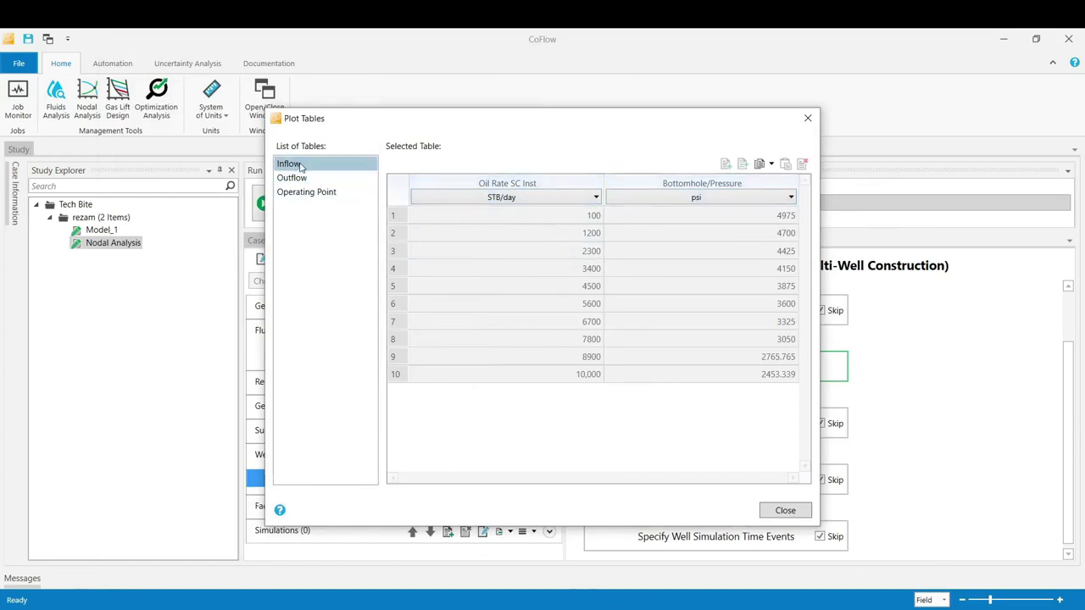
{"action": "left_click", "coordinate": [306, 181]}
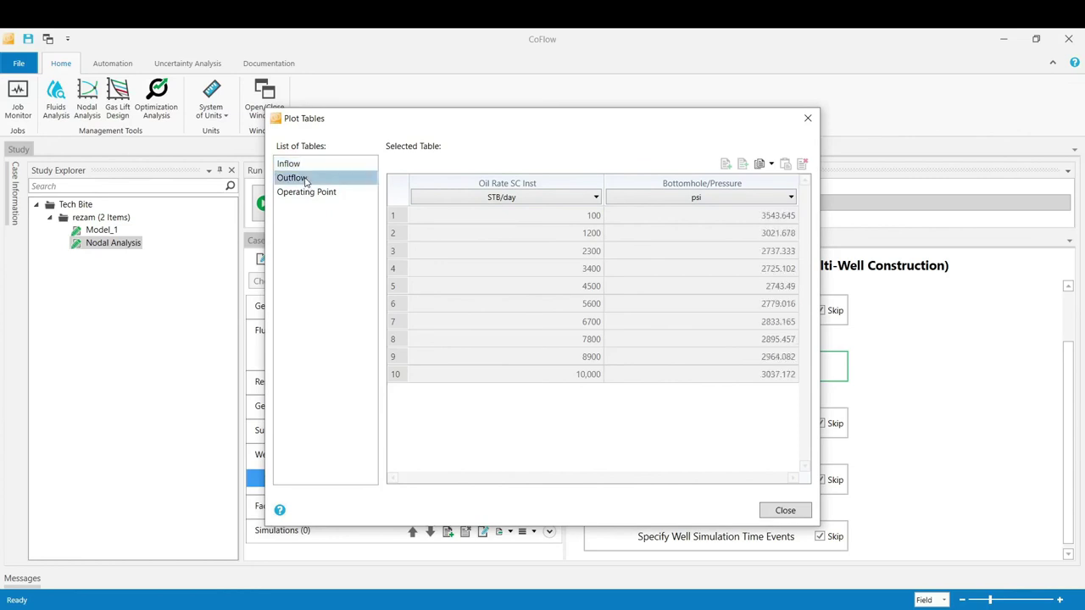
{"action": "left_click", "coordinate": [305, 193]}
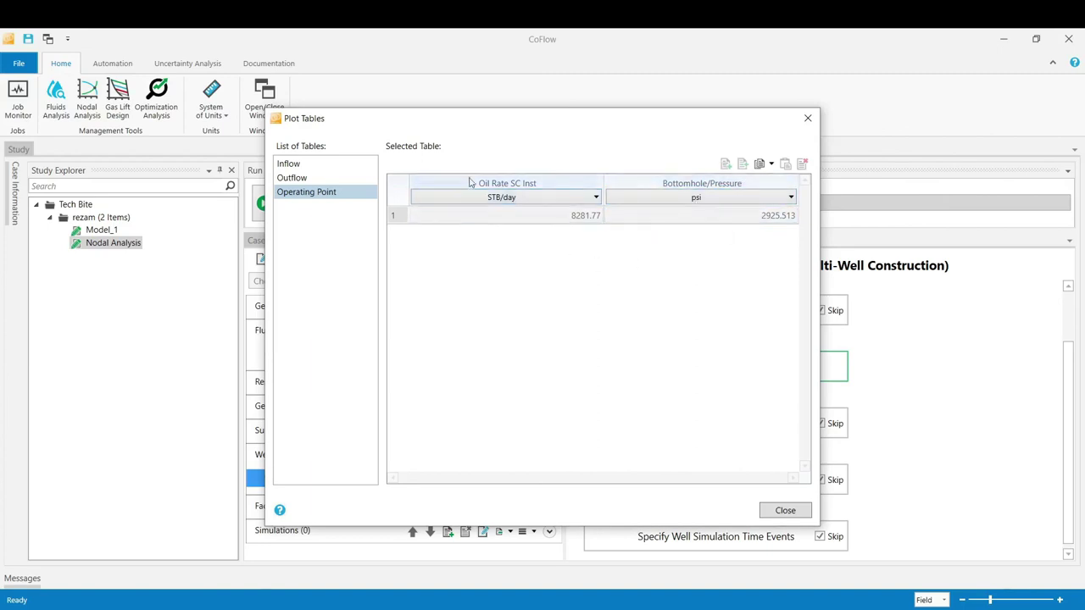
{"action": "left_click", "coordinate": [789, 512]}
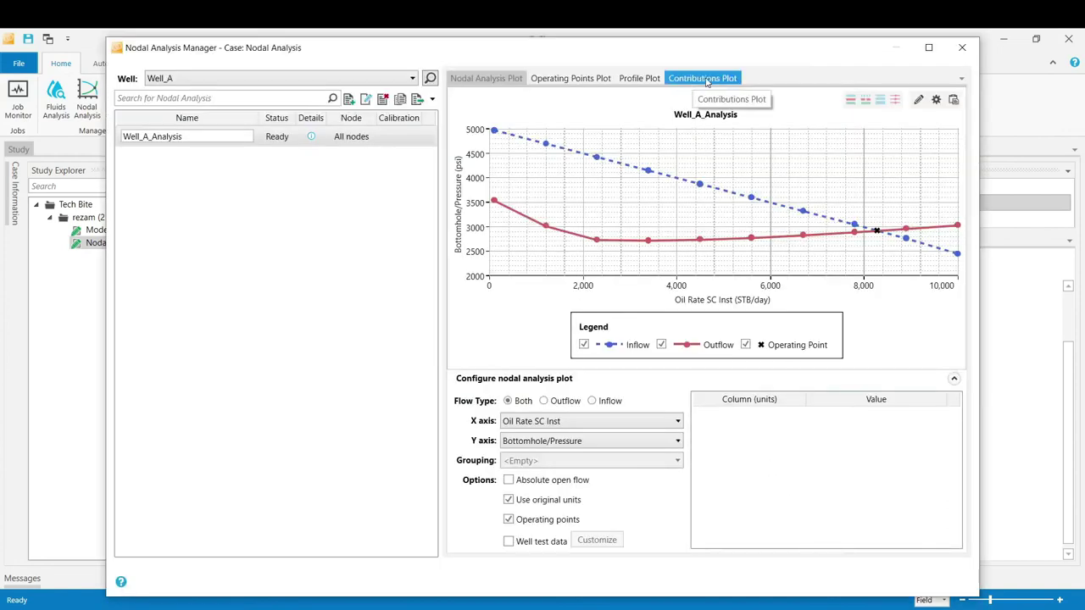
Step: Show the Contributions Plot of pressure contributions across oil rates for Well_A_Analysis
{"action": "left_click", "coordinate": [706, 80]}
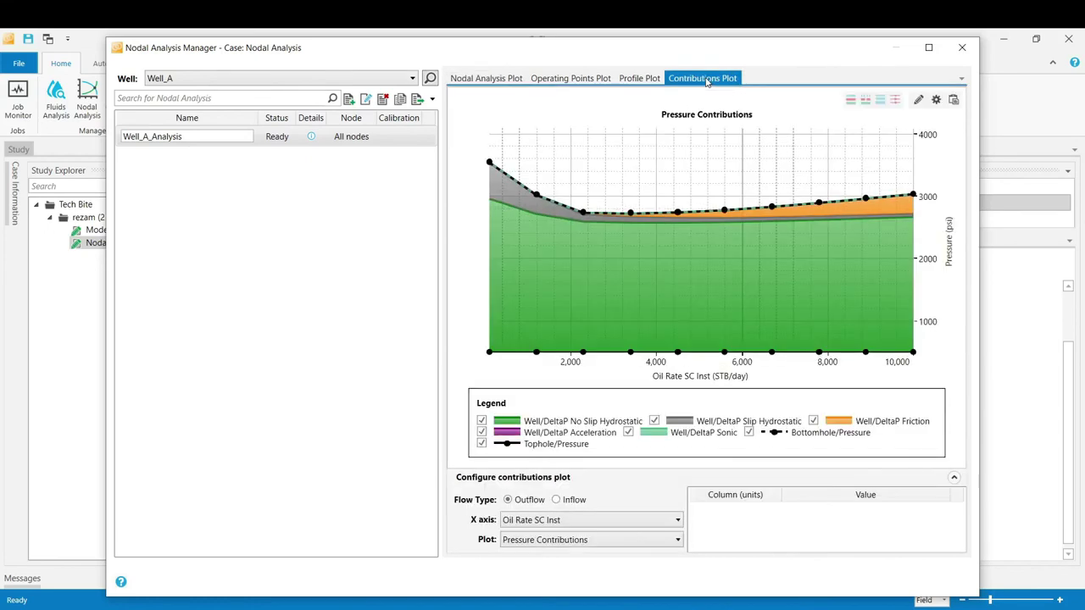